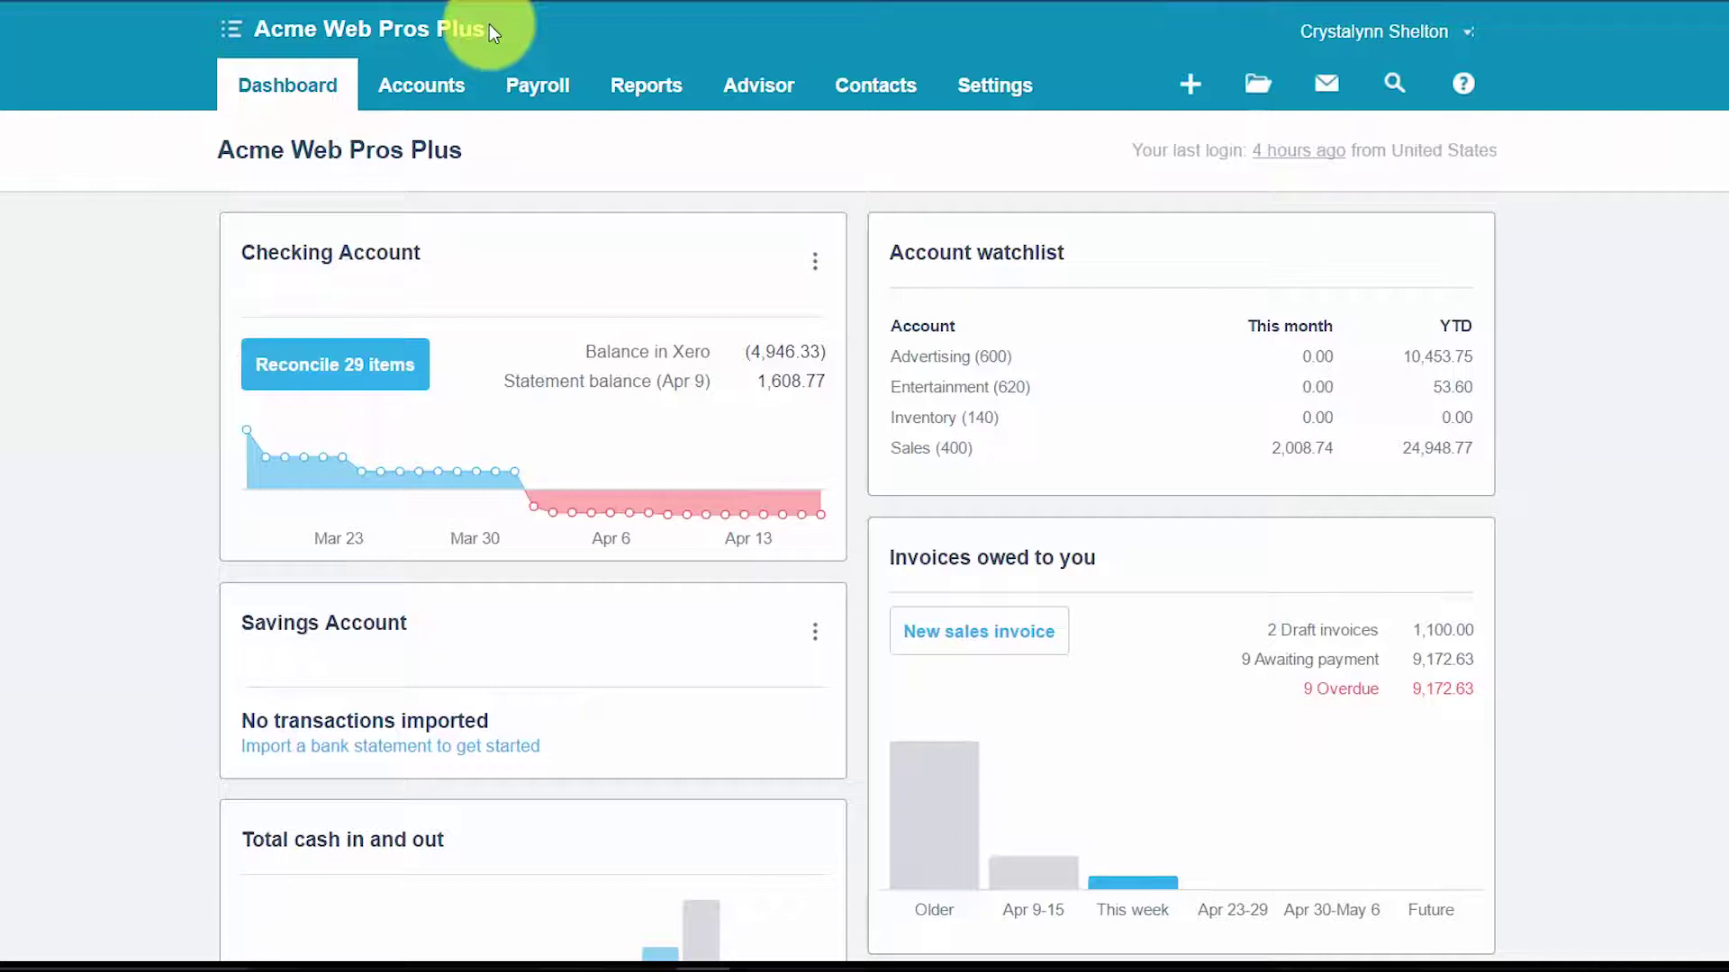
- Open the inventory list and start an import of items
left_click(454, 93)
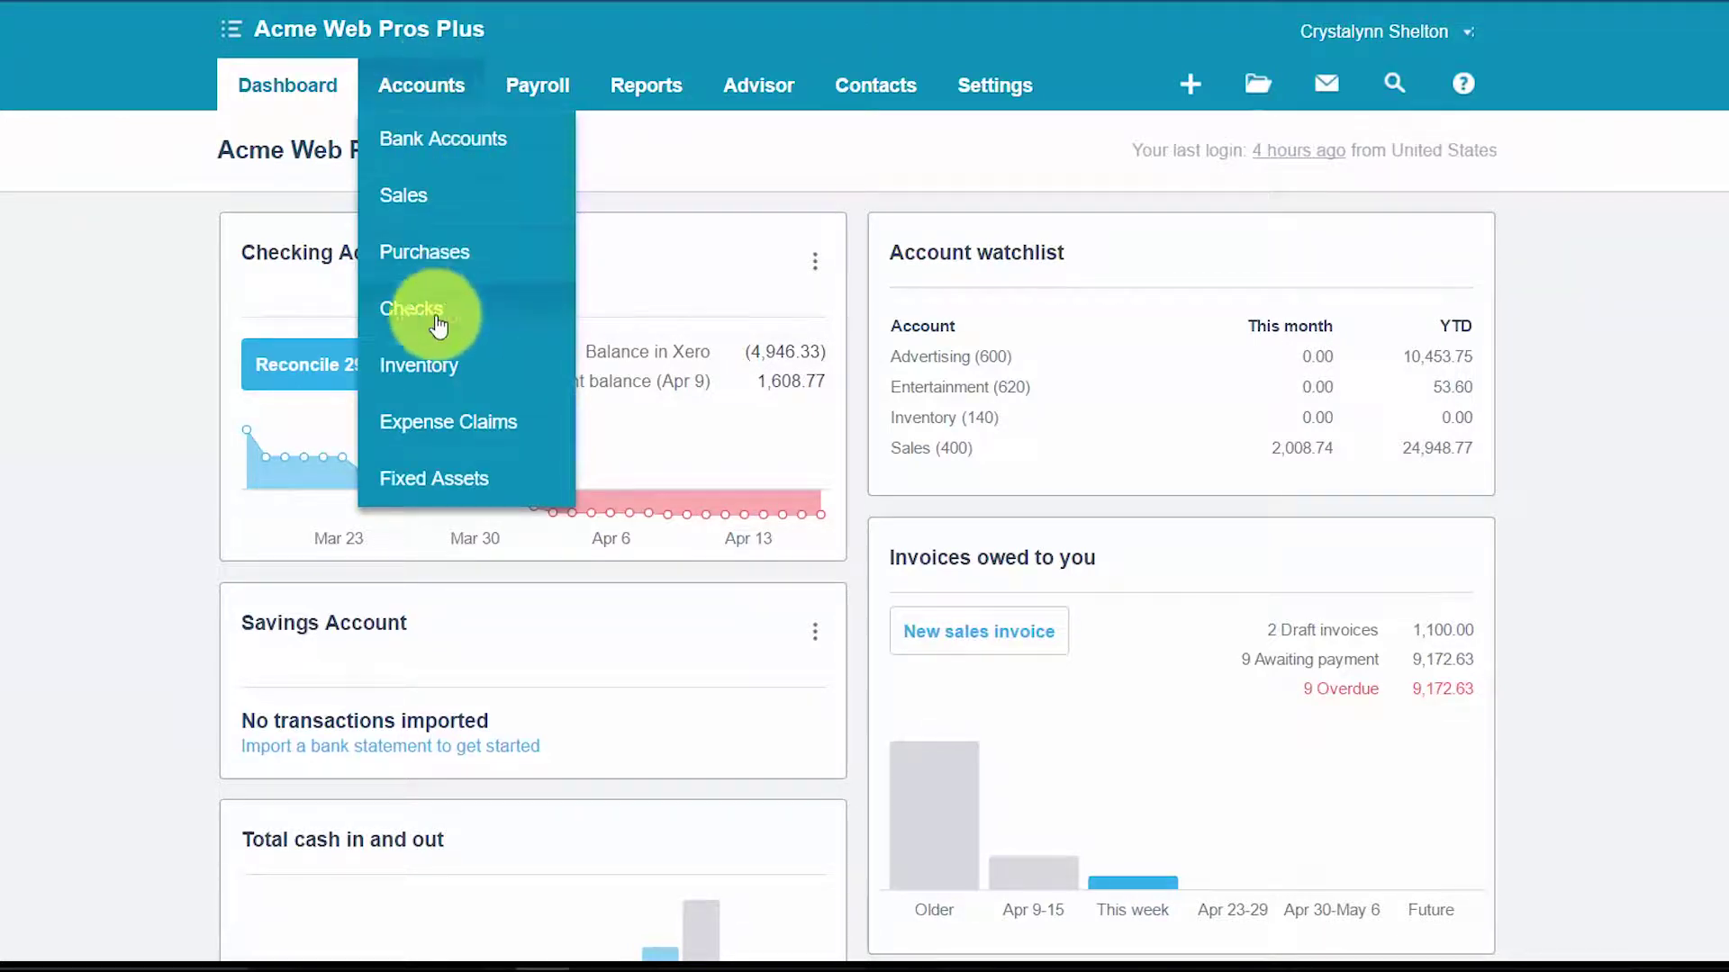
left_click(419, 370)
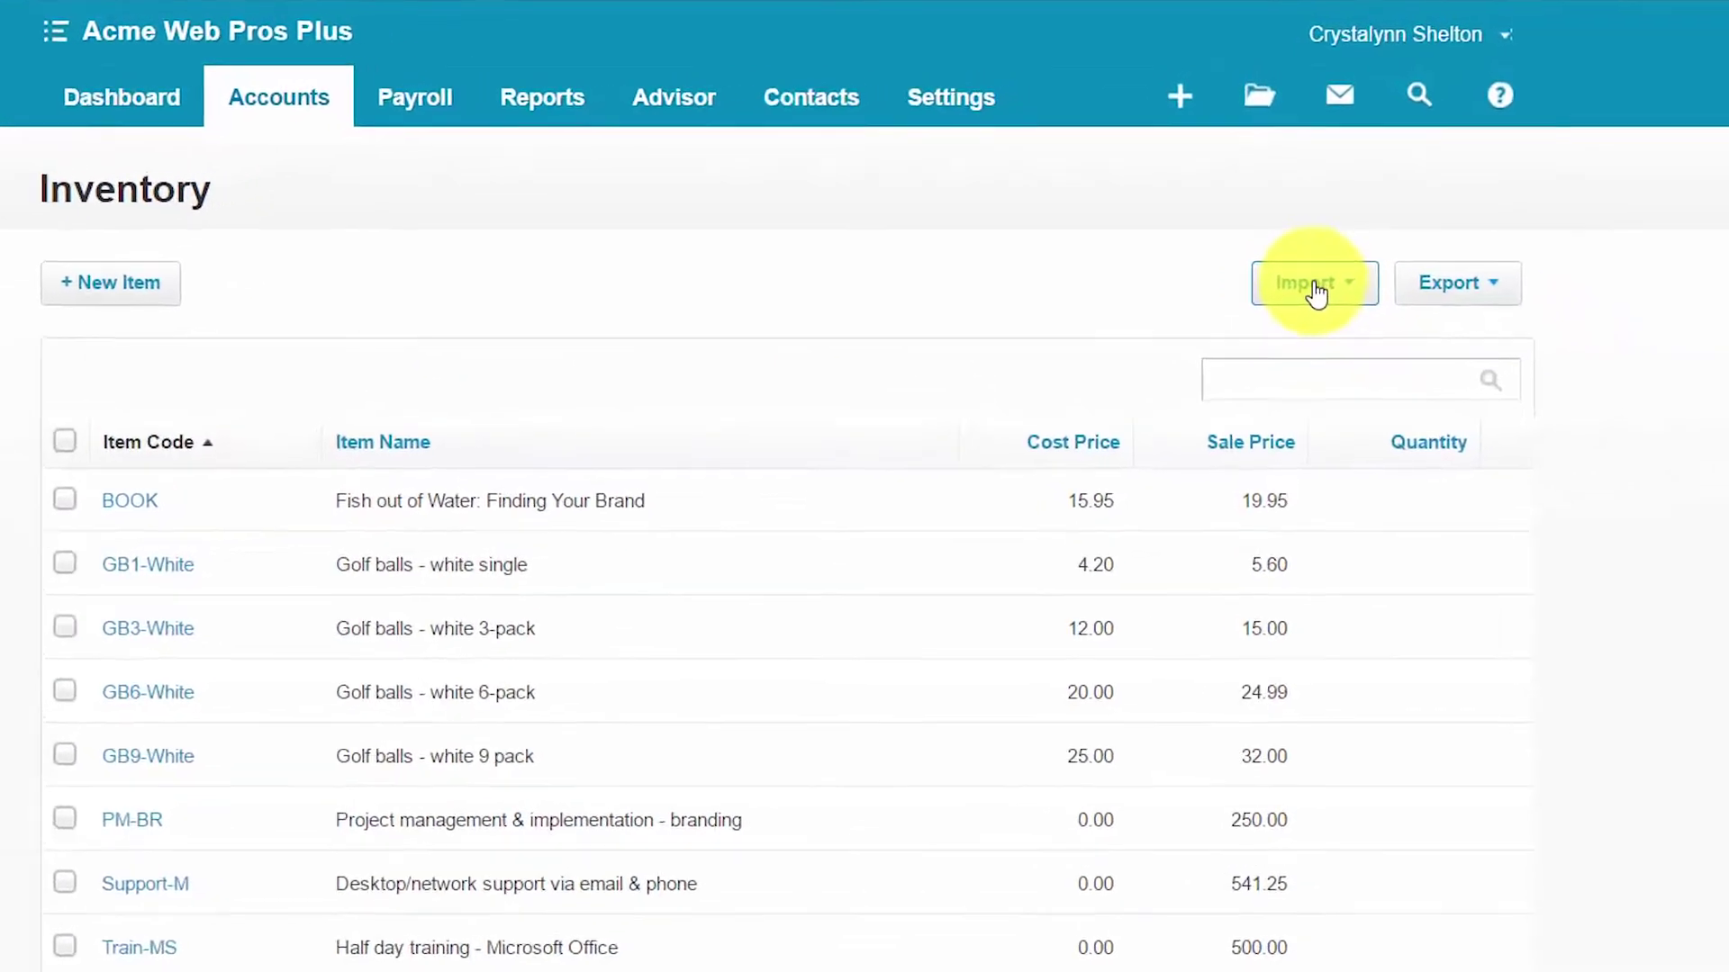
left_click(1314, 286)
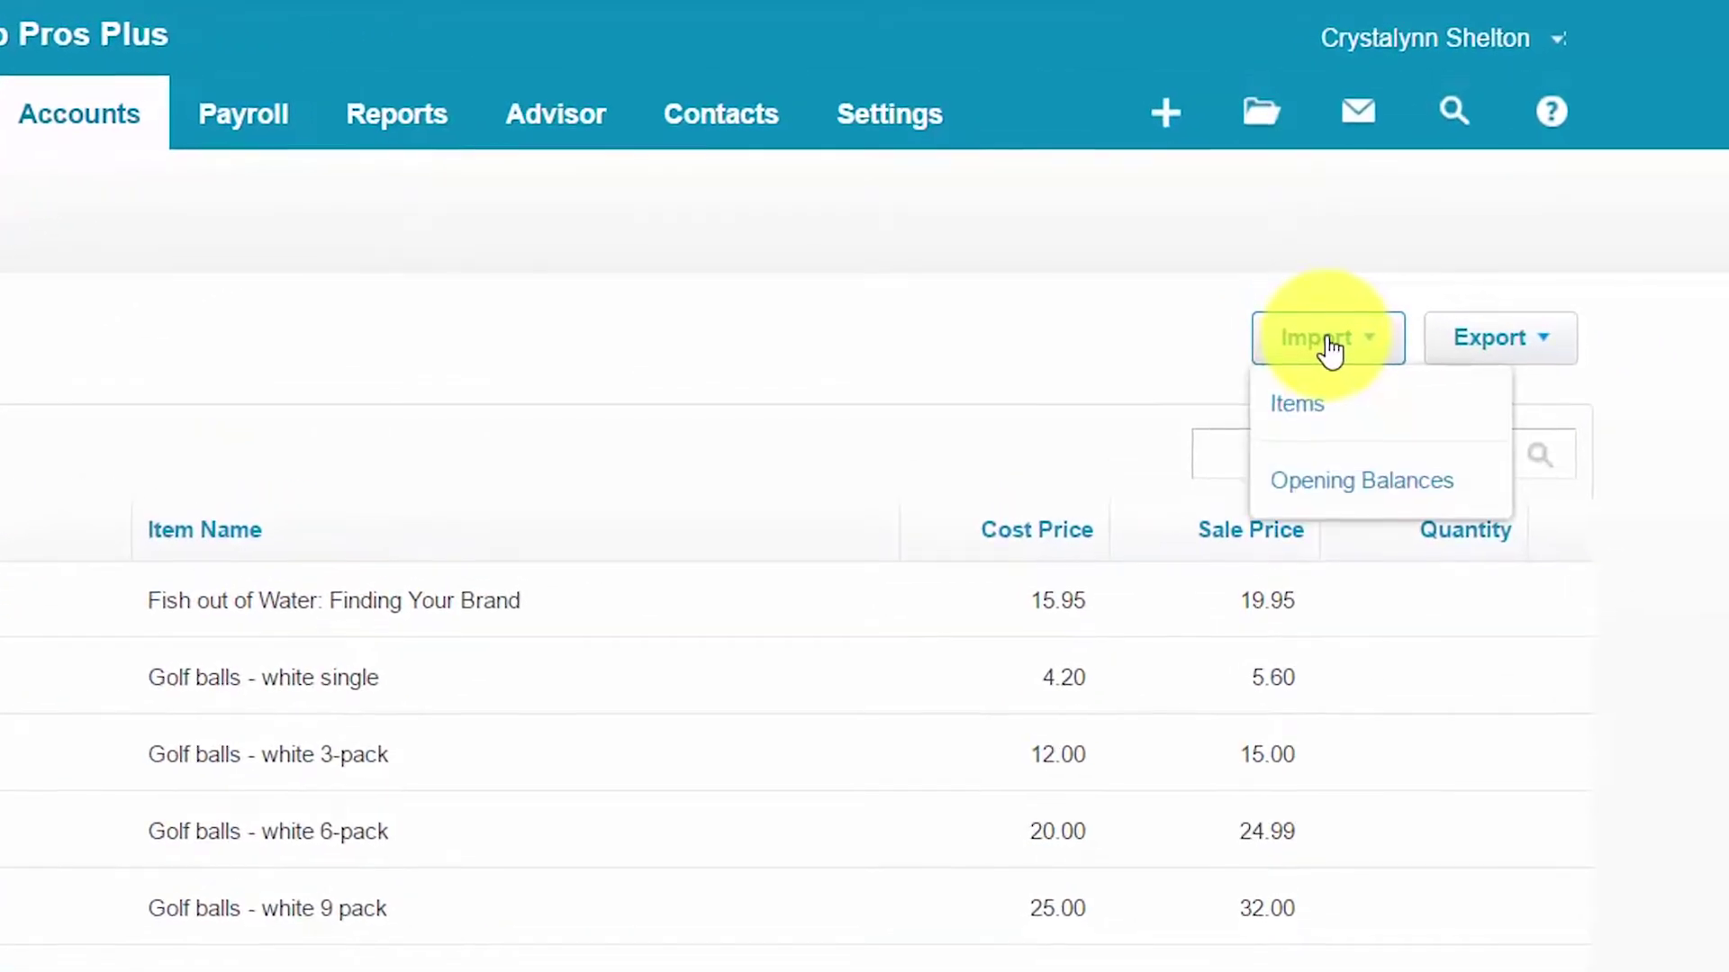
left_click(1321, 407)
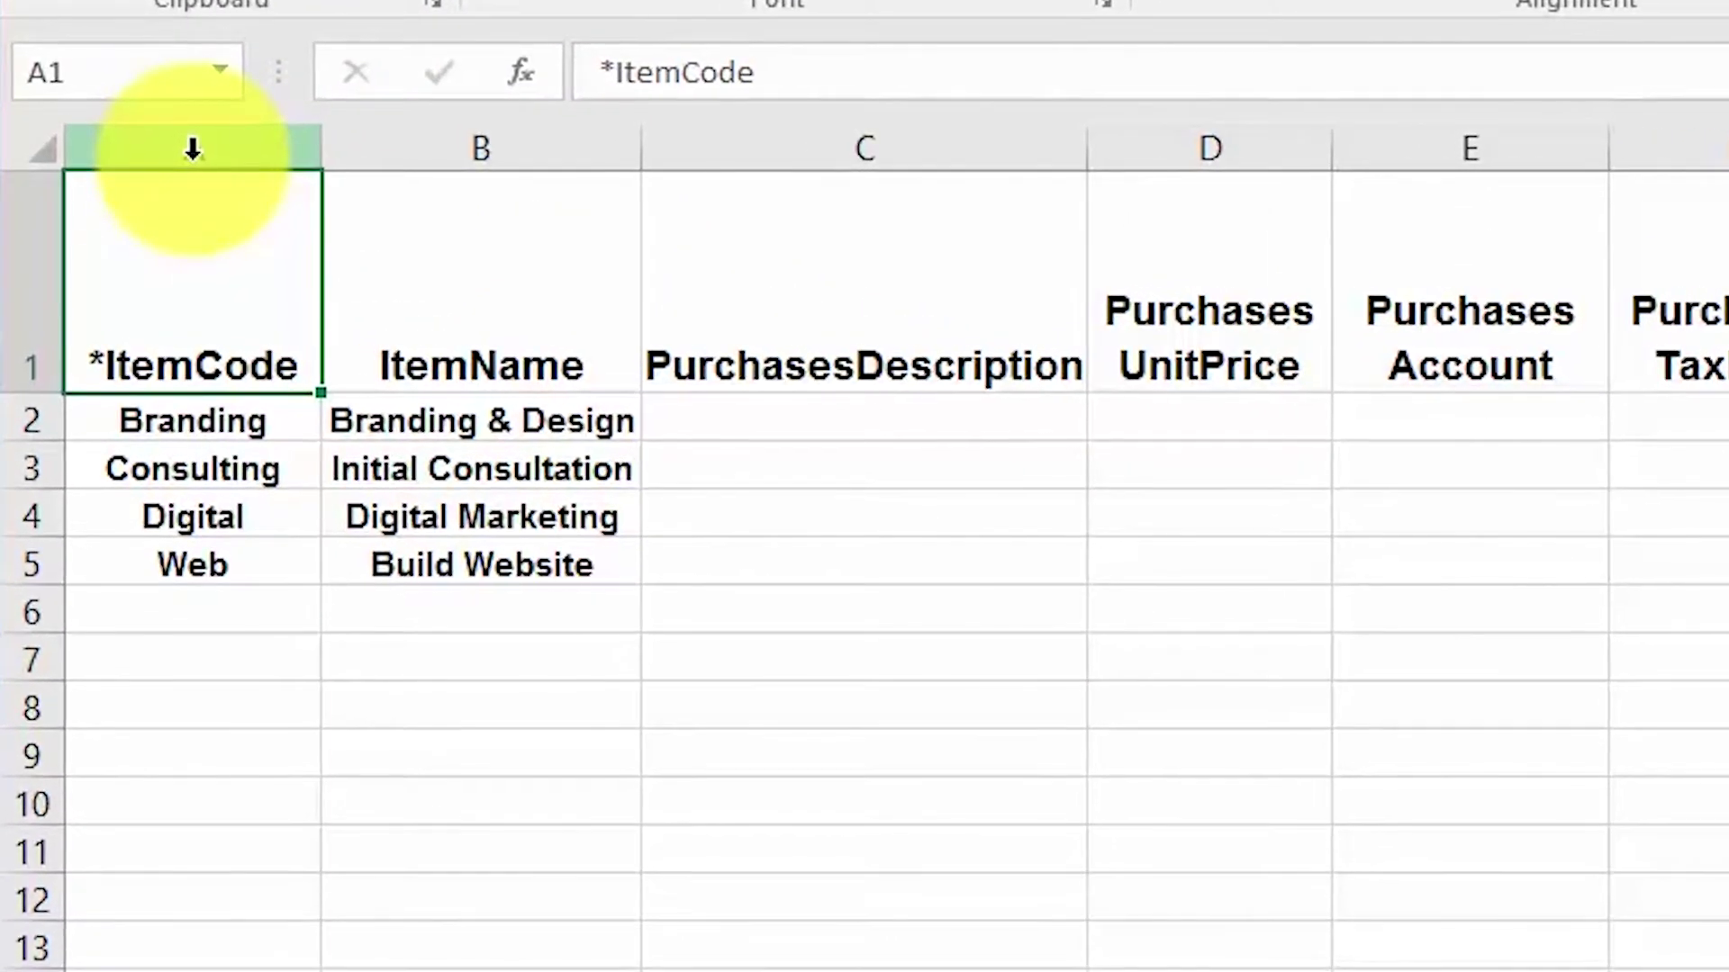
- In the Excel item import template, examine the ItemCode column and the four purchases headers from PurchasesDescription to Purchases TaxRate
left_click(155, 153)
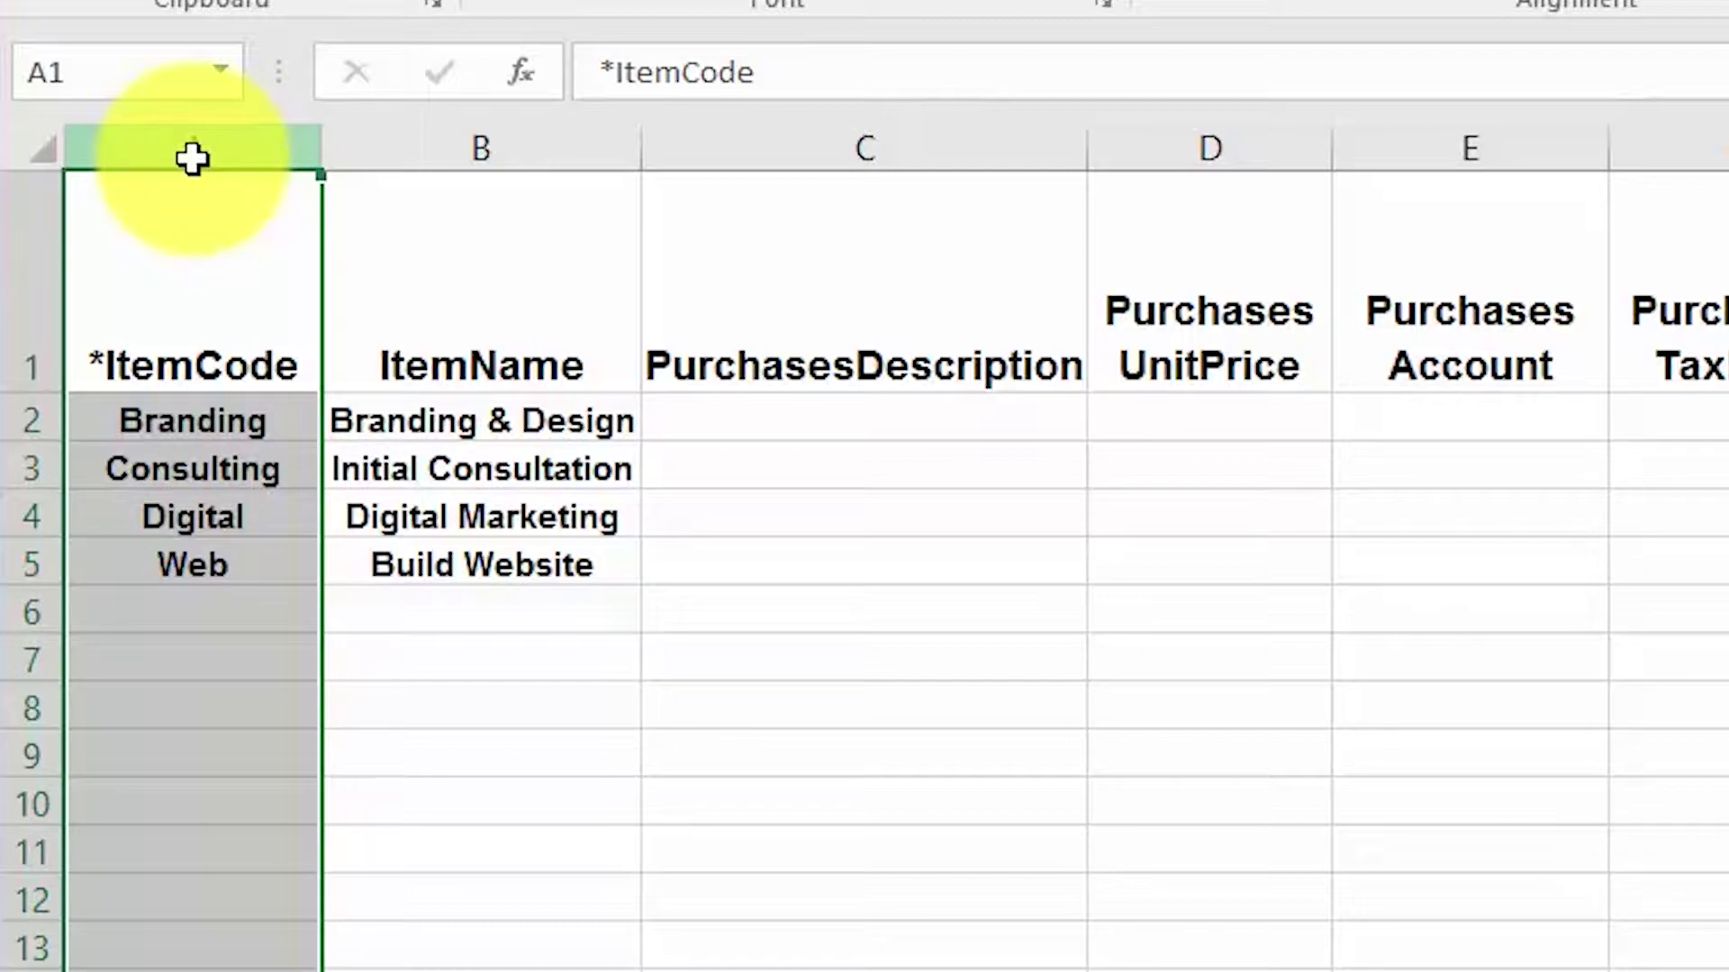
key("Right")
key("Right")
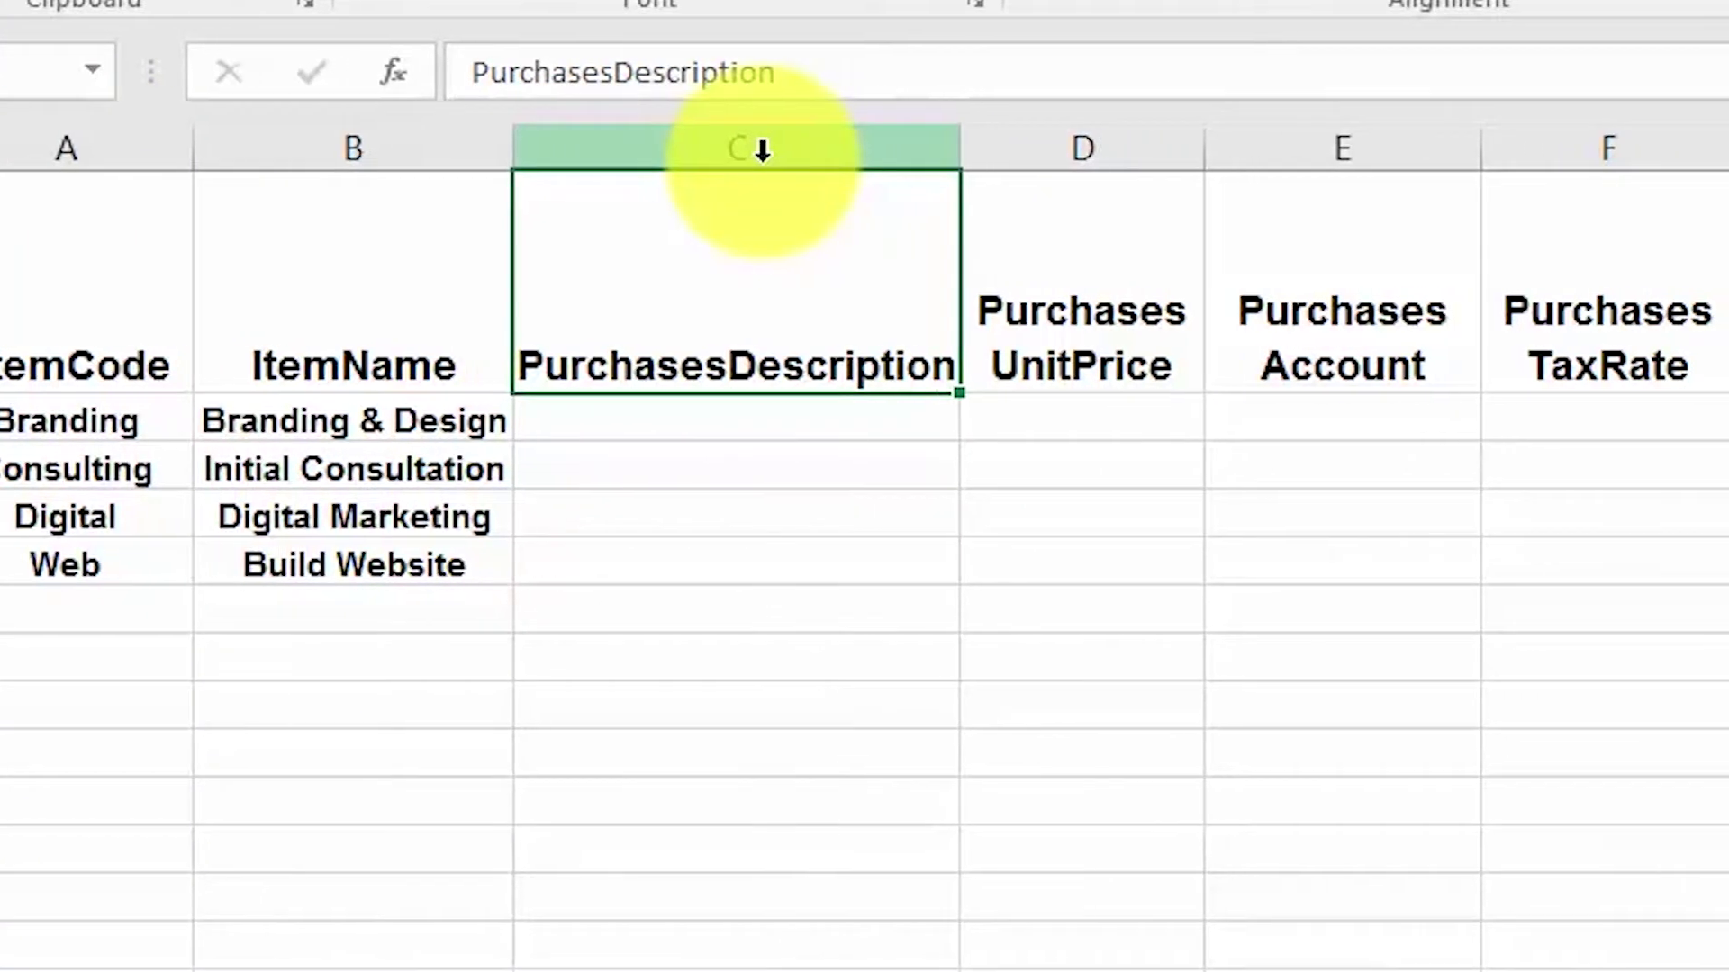
key("shift+Right")
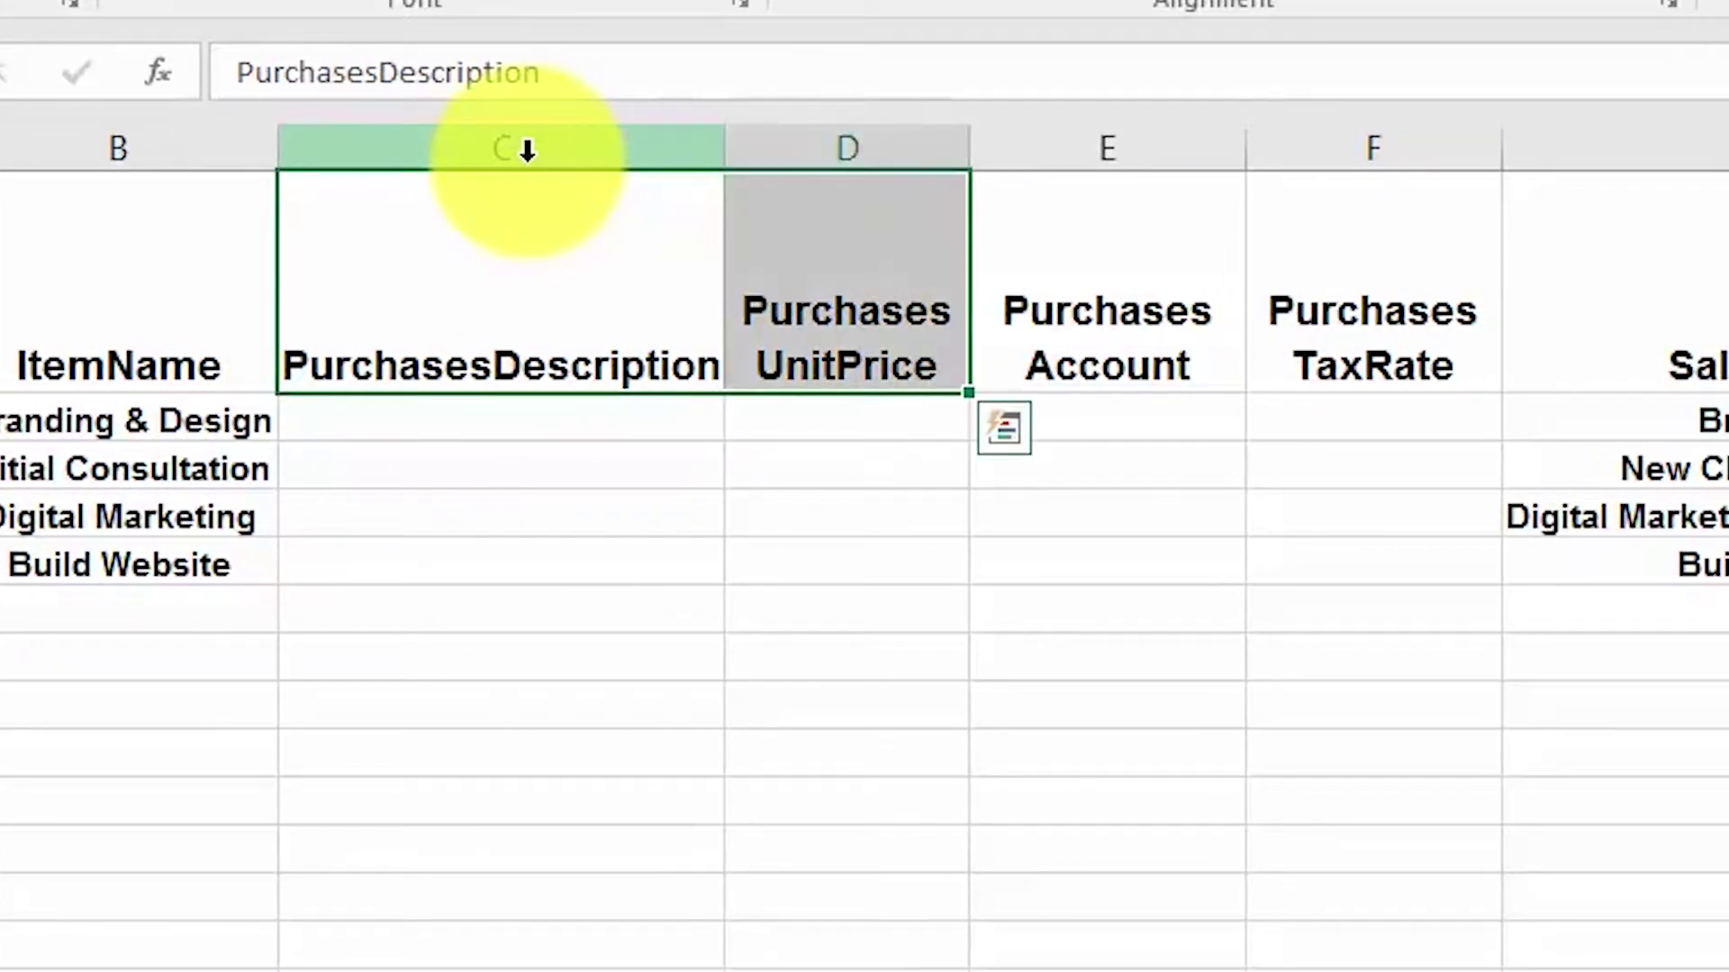
key("shift+Right")
key("shift+Right")
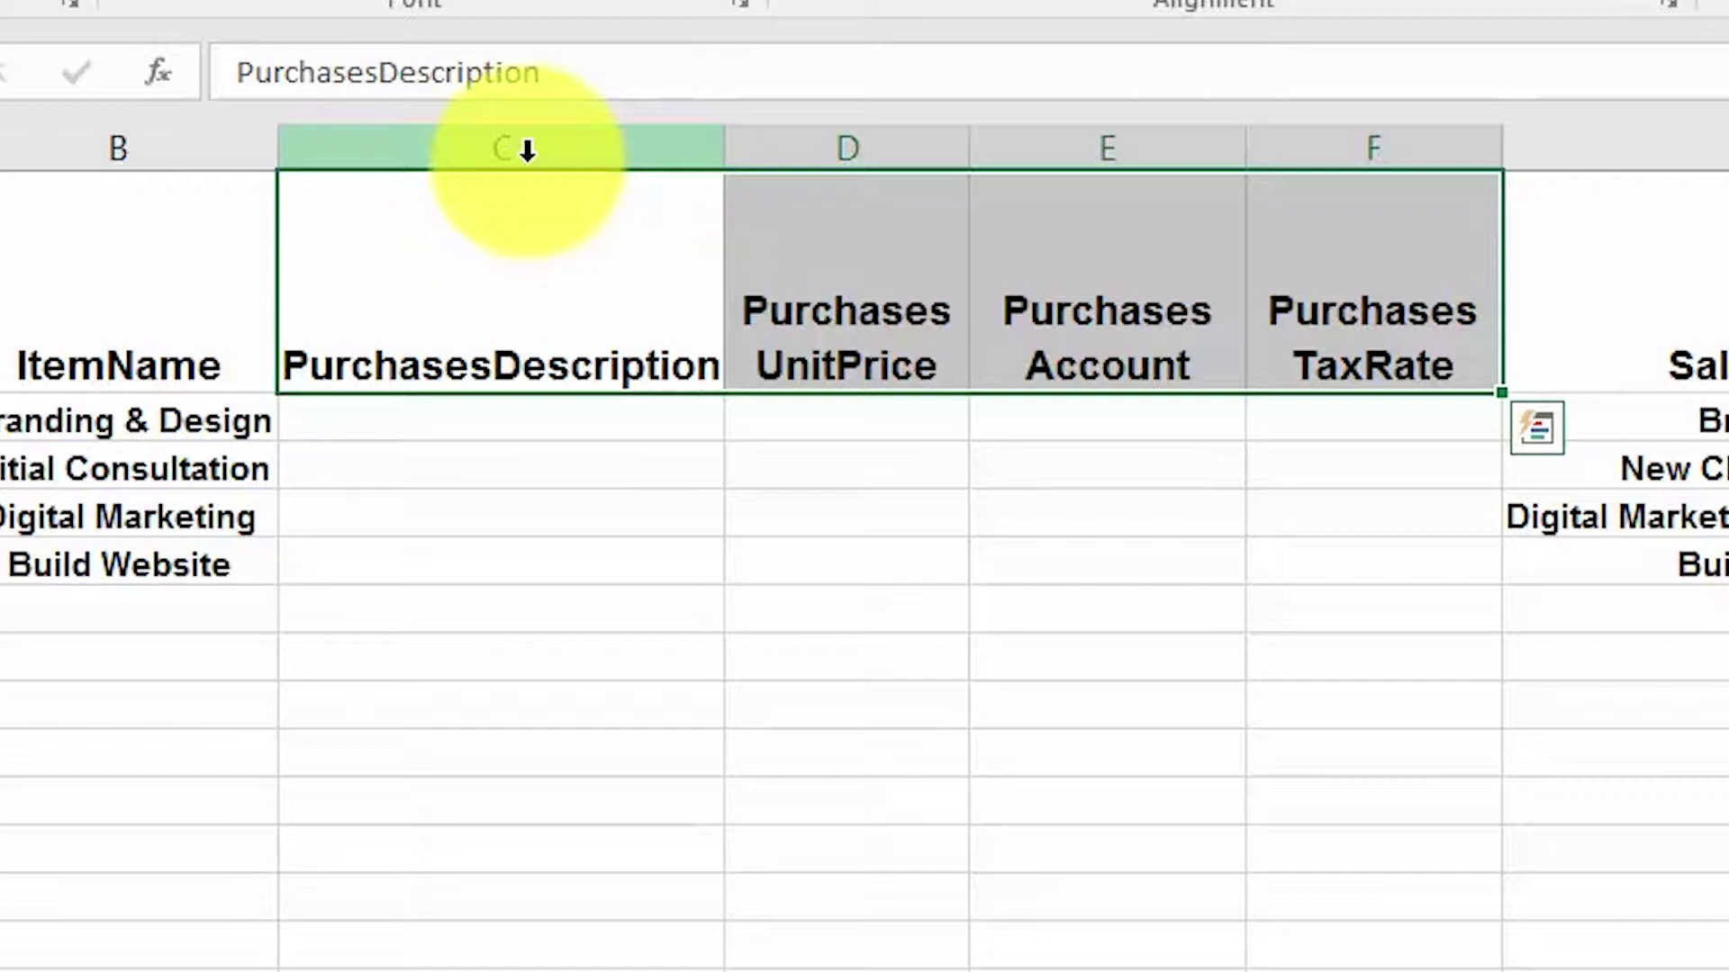
- Examine the four sales headers from Sales Description to Sales TaxRate in the template
key("Right")
key("Right")
key("Right")
key("Right")
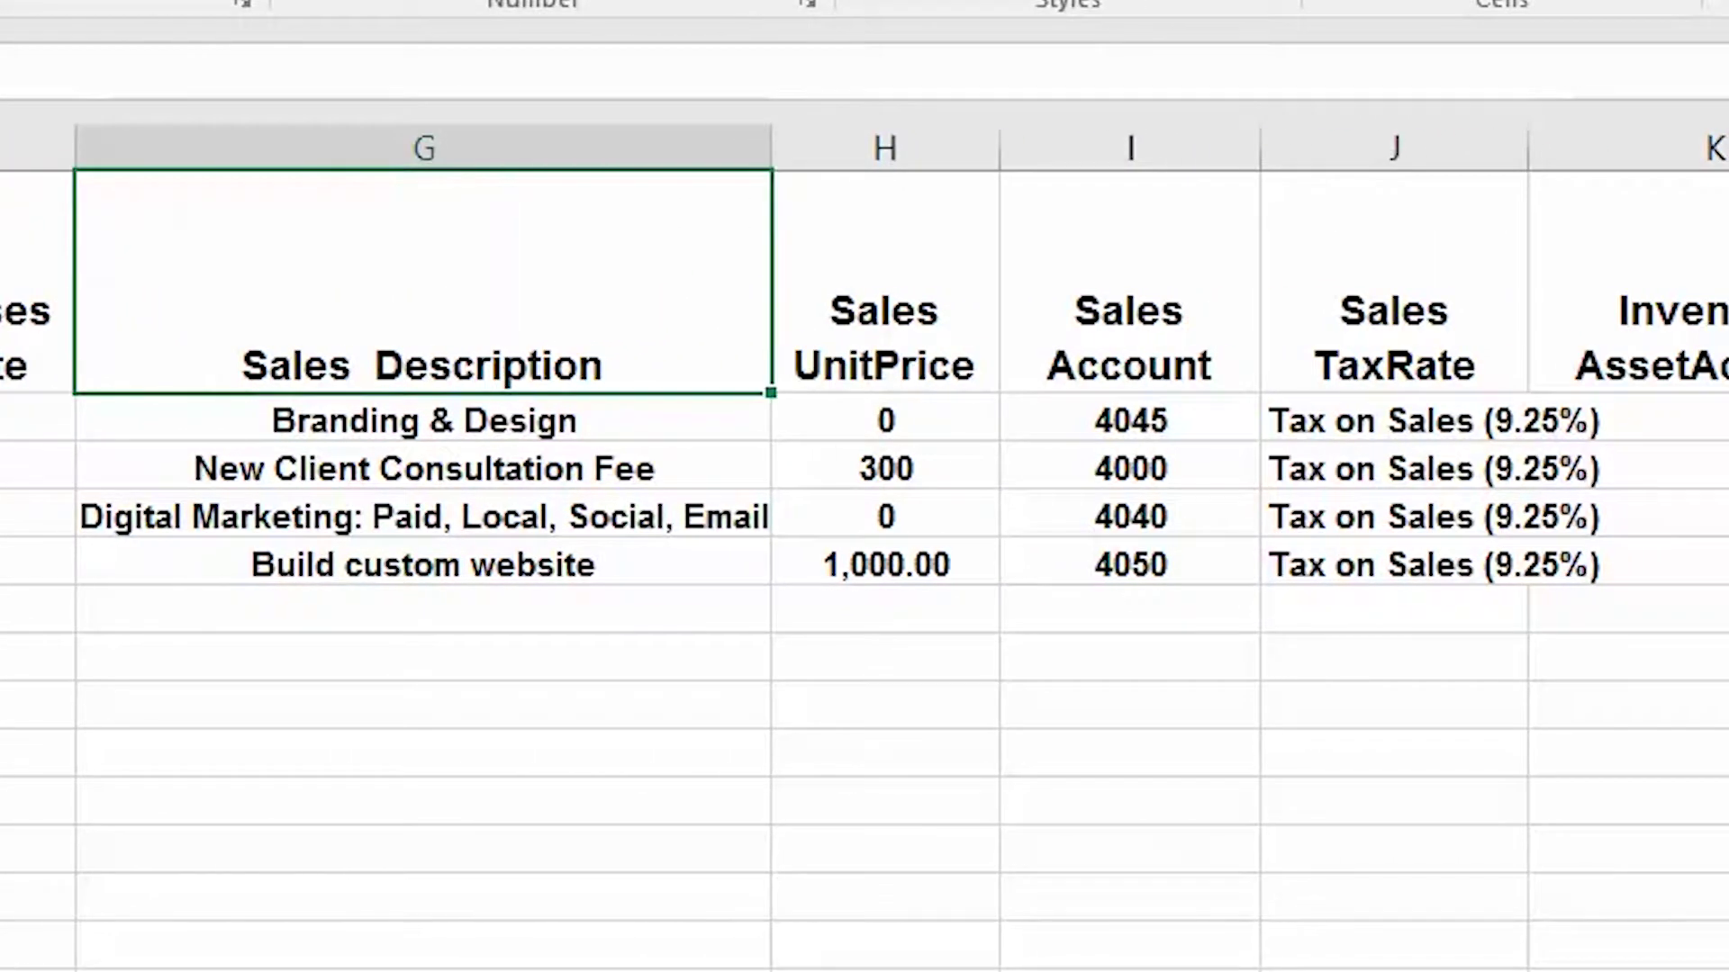
key("shift+Right")
key("shift+Right")
key("shift+Right")
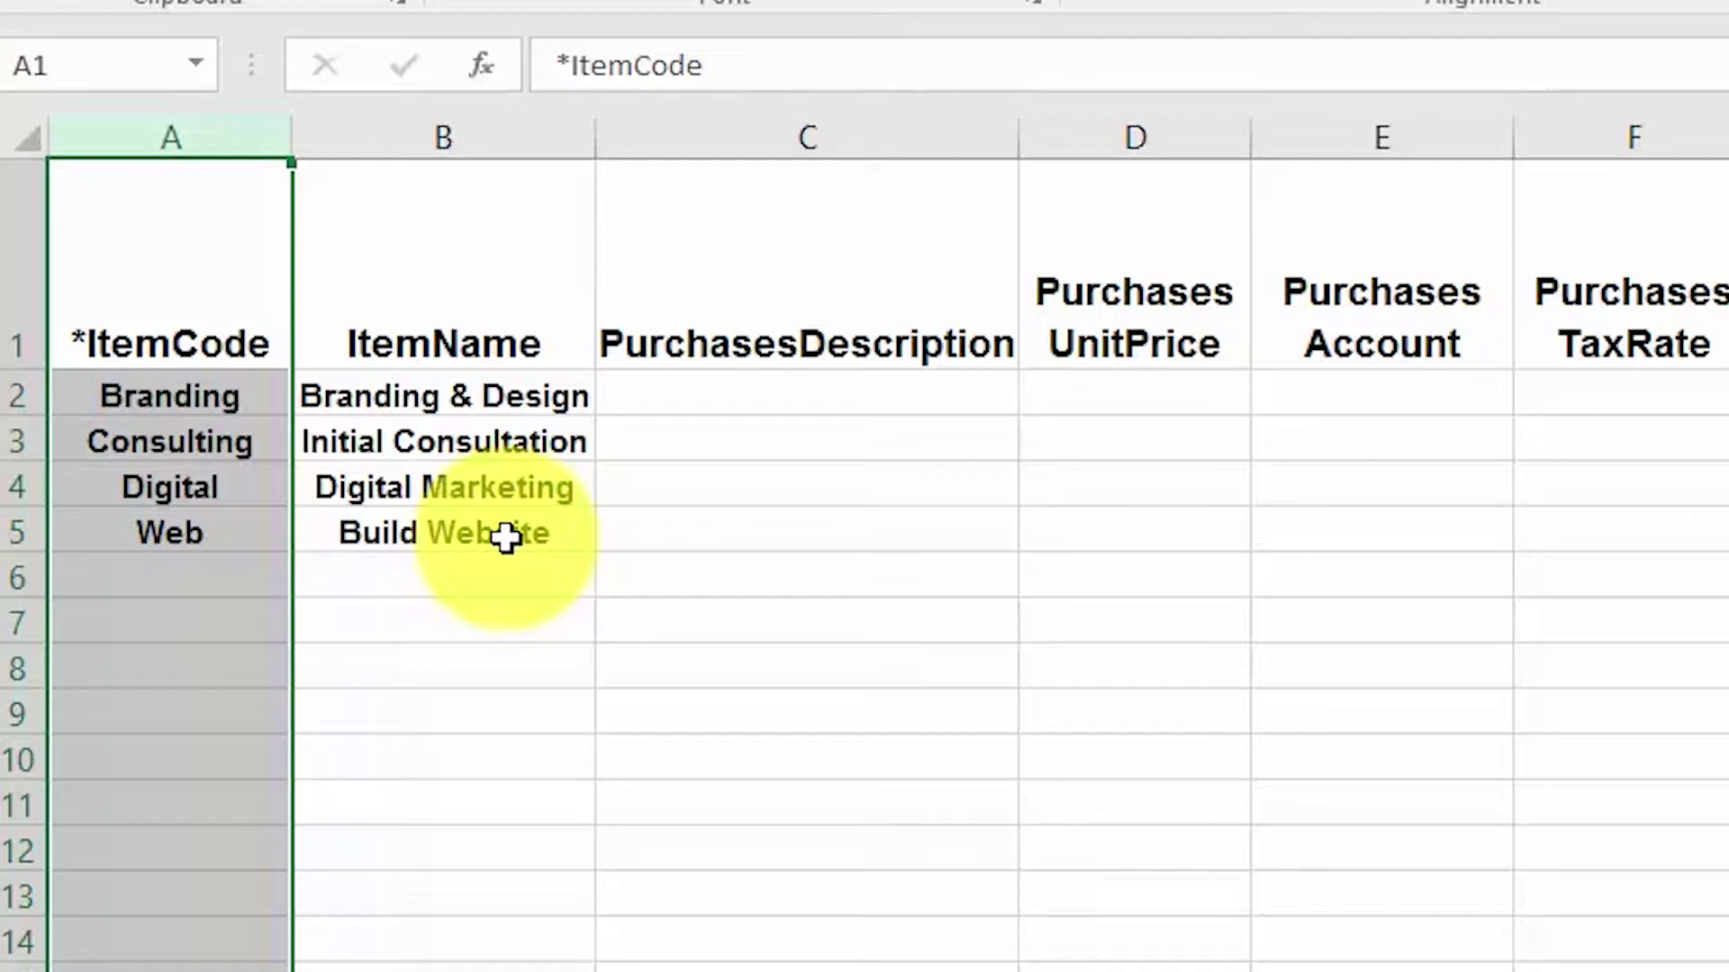
- Examine the ItemName, PurchasesDescription, Purchases UnitPrice and Purchases Account columns one by one
left_click(523, 144)
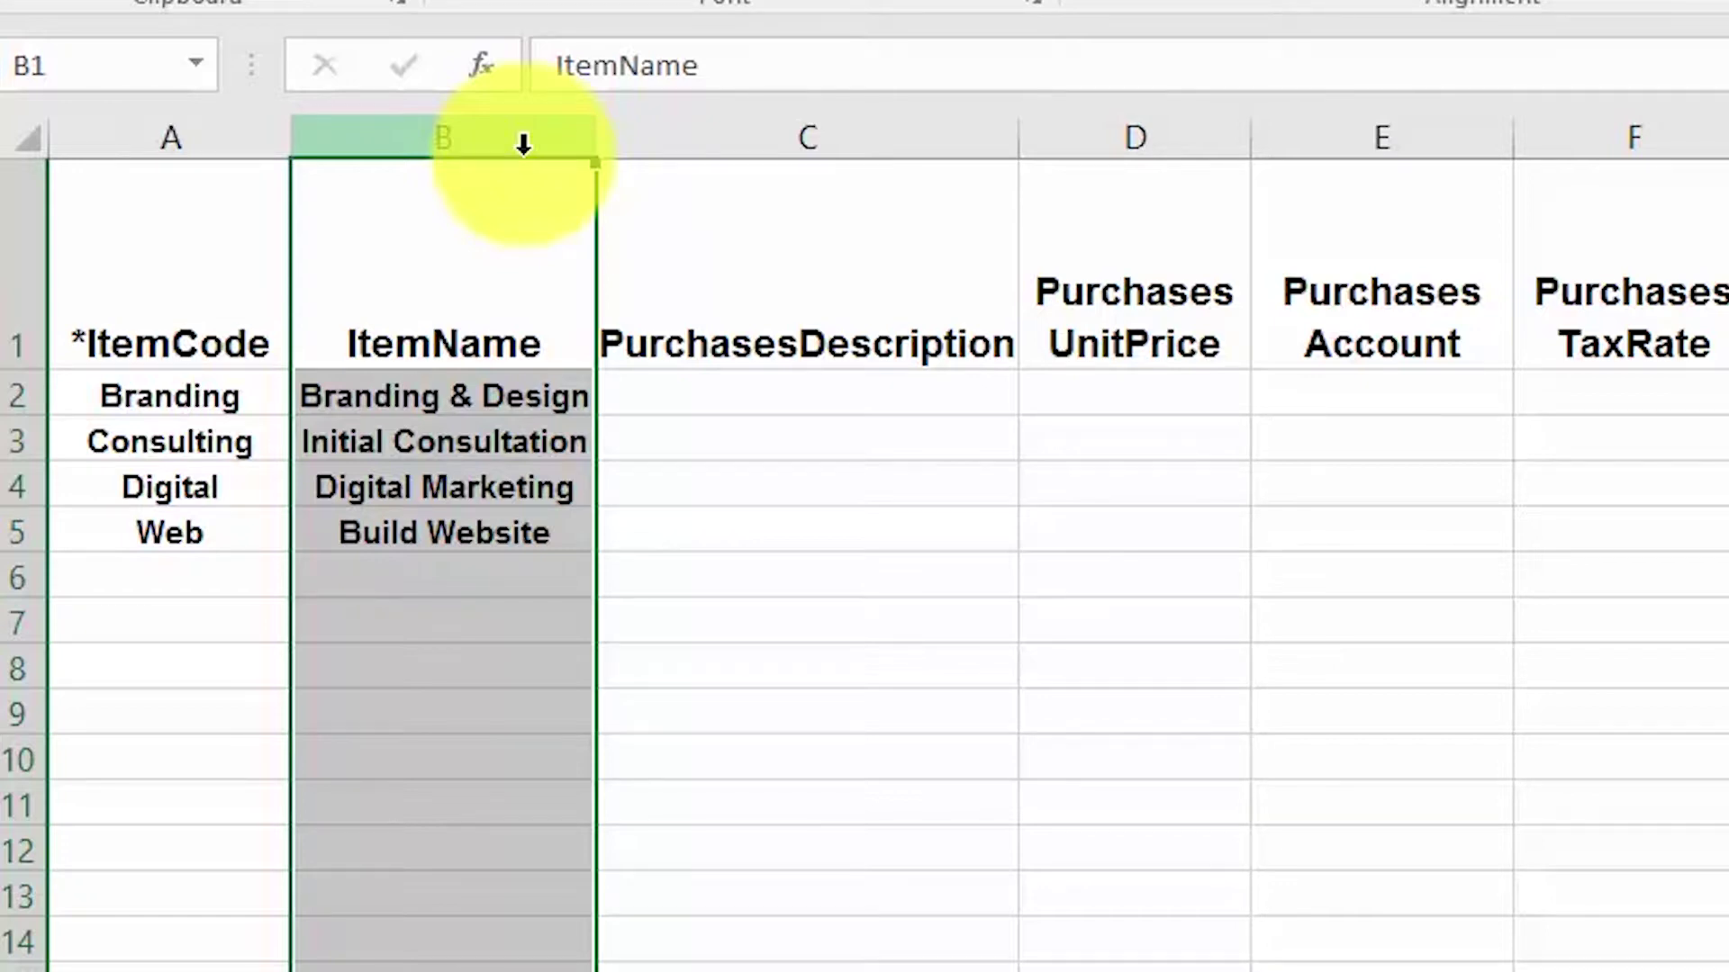
left_click(904, 144)
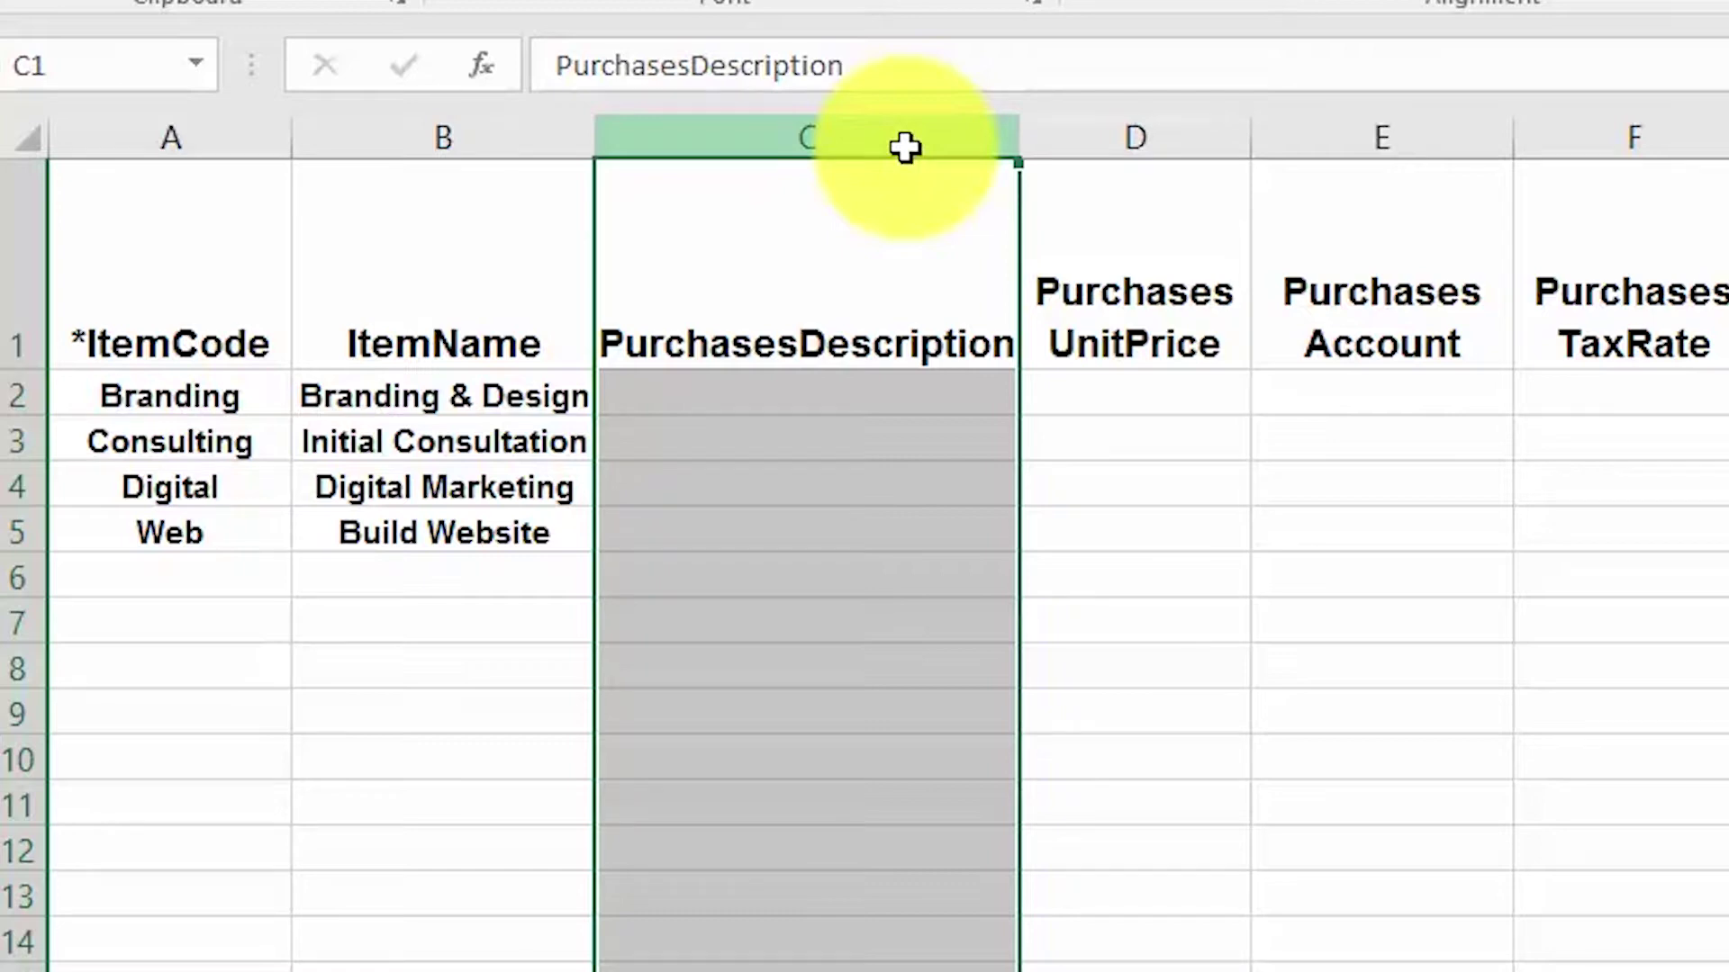
left_click(1170, 140)
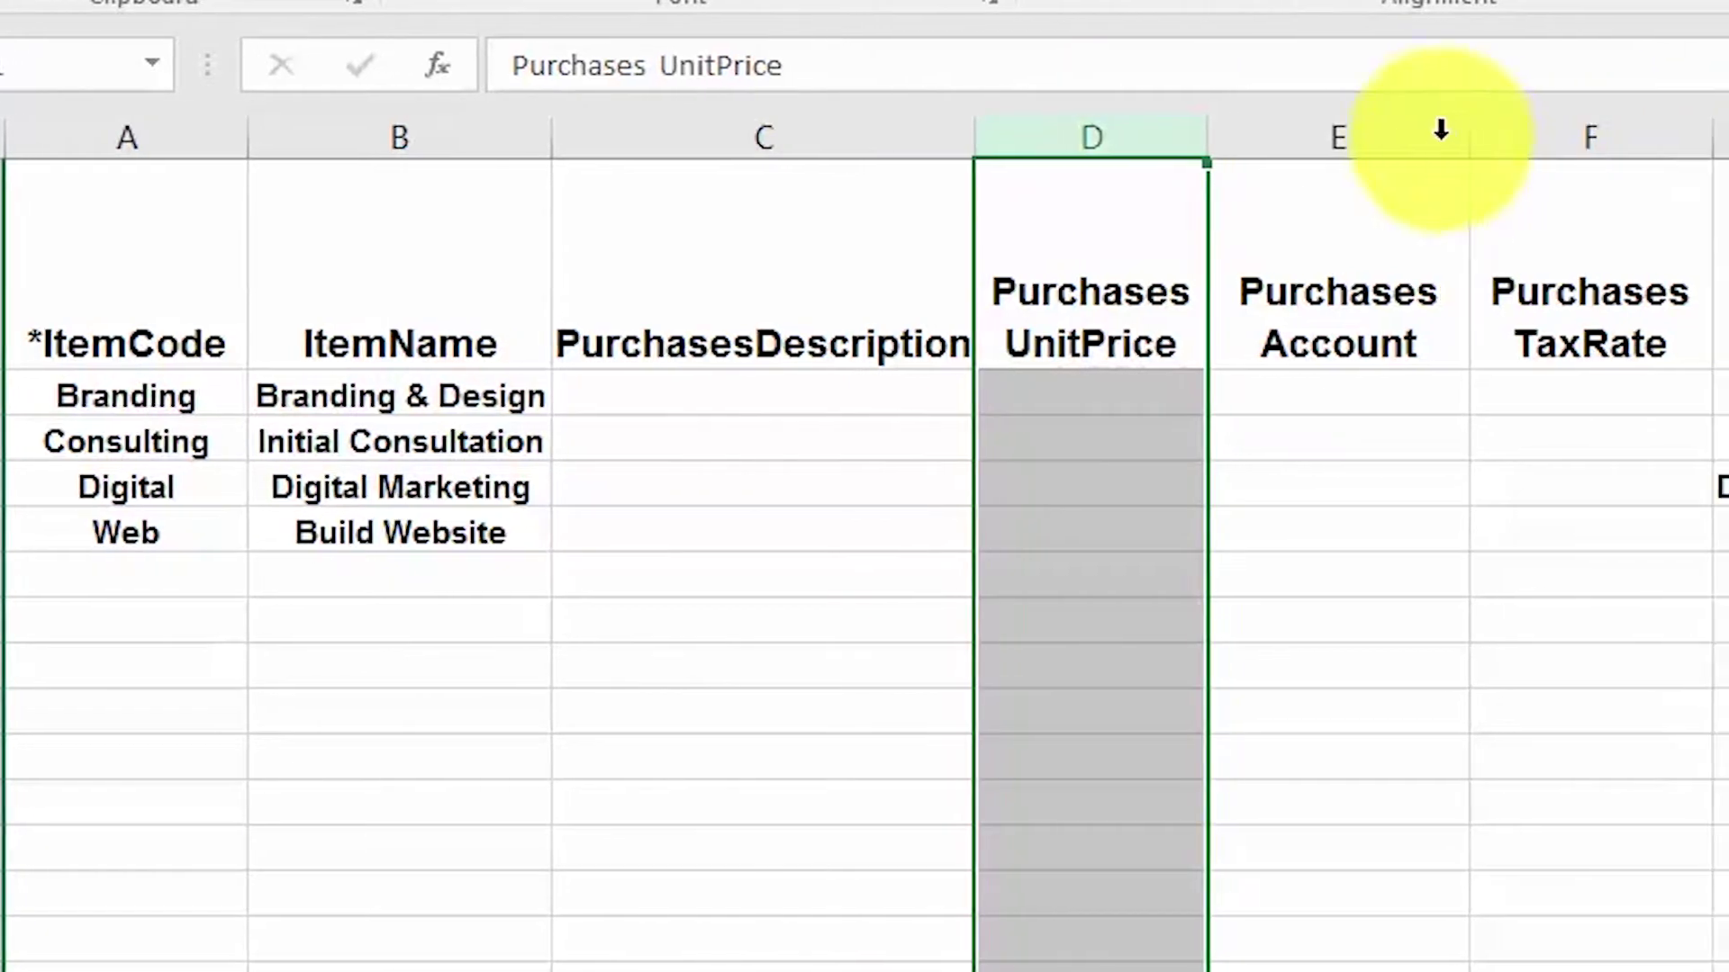
left_click(1474, 141)
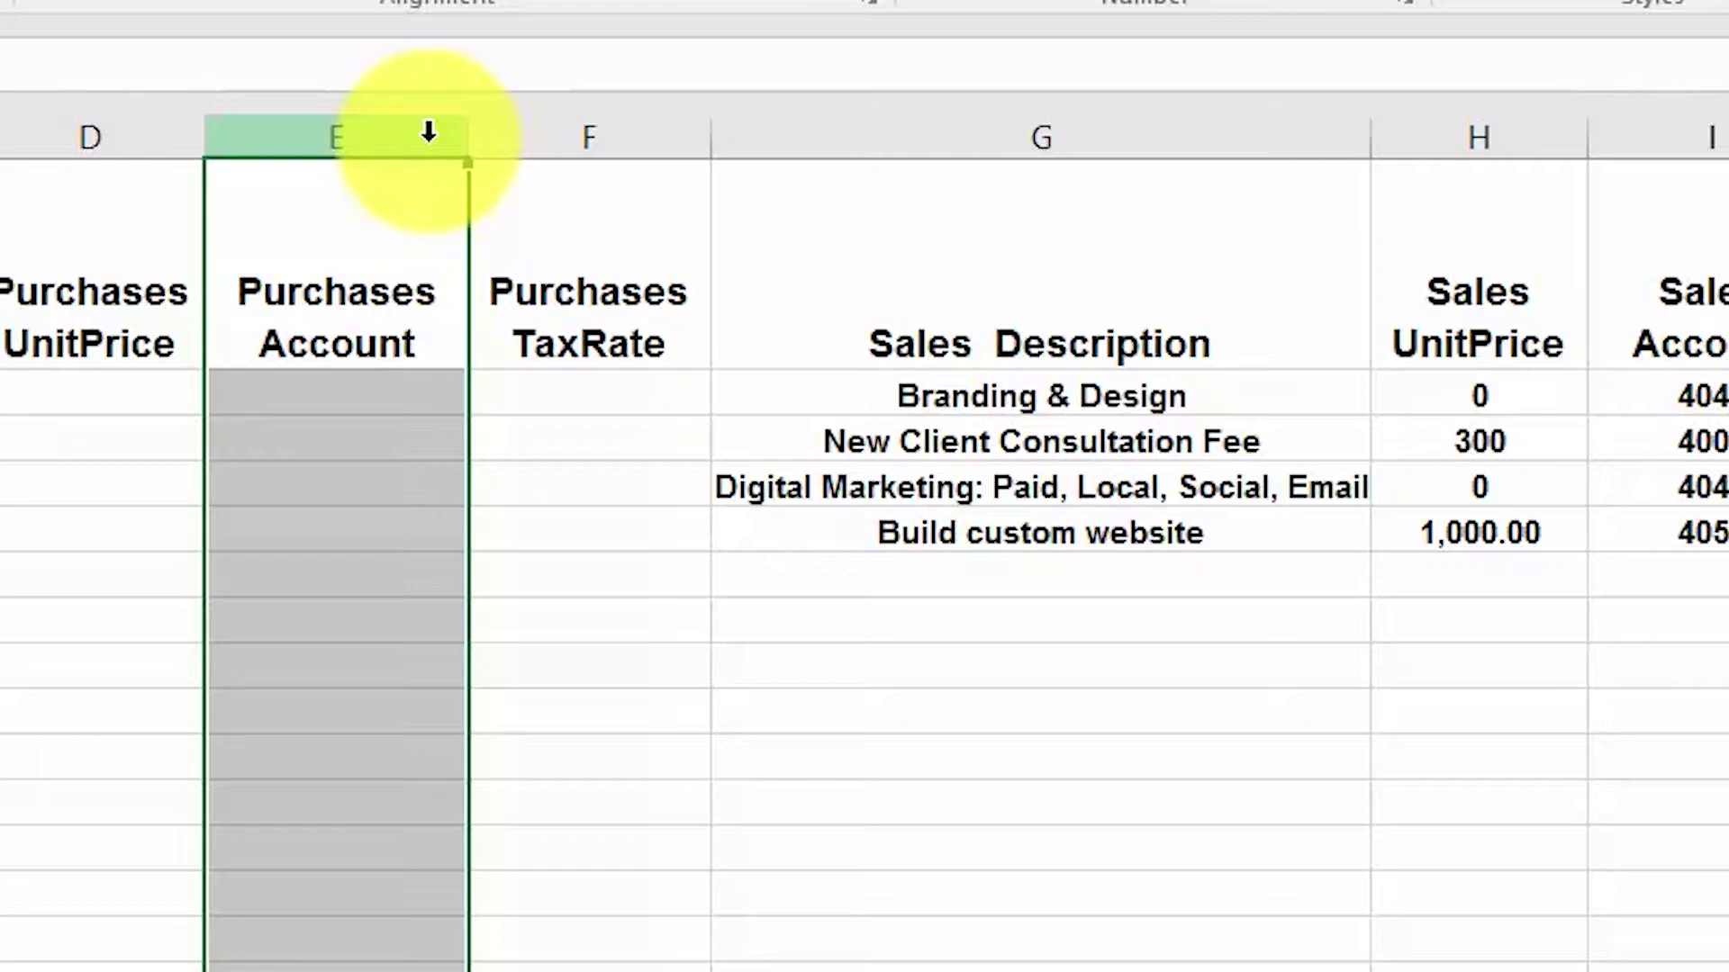
- Enter 5050 as a sample Purchases Account code for the Branding item and clear it again
key("Down")
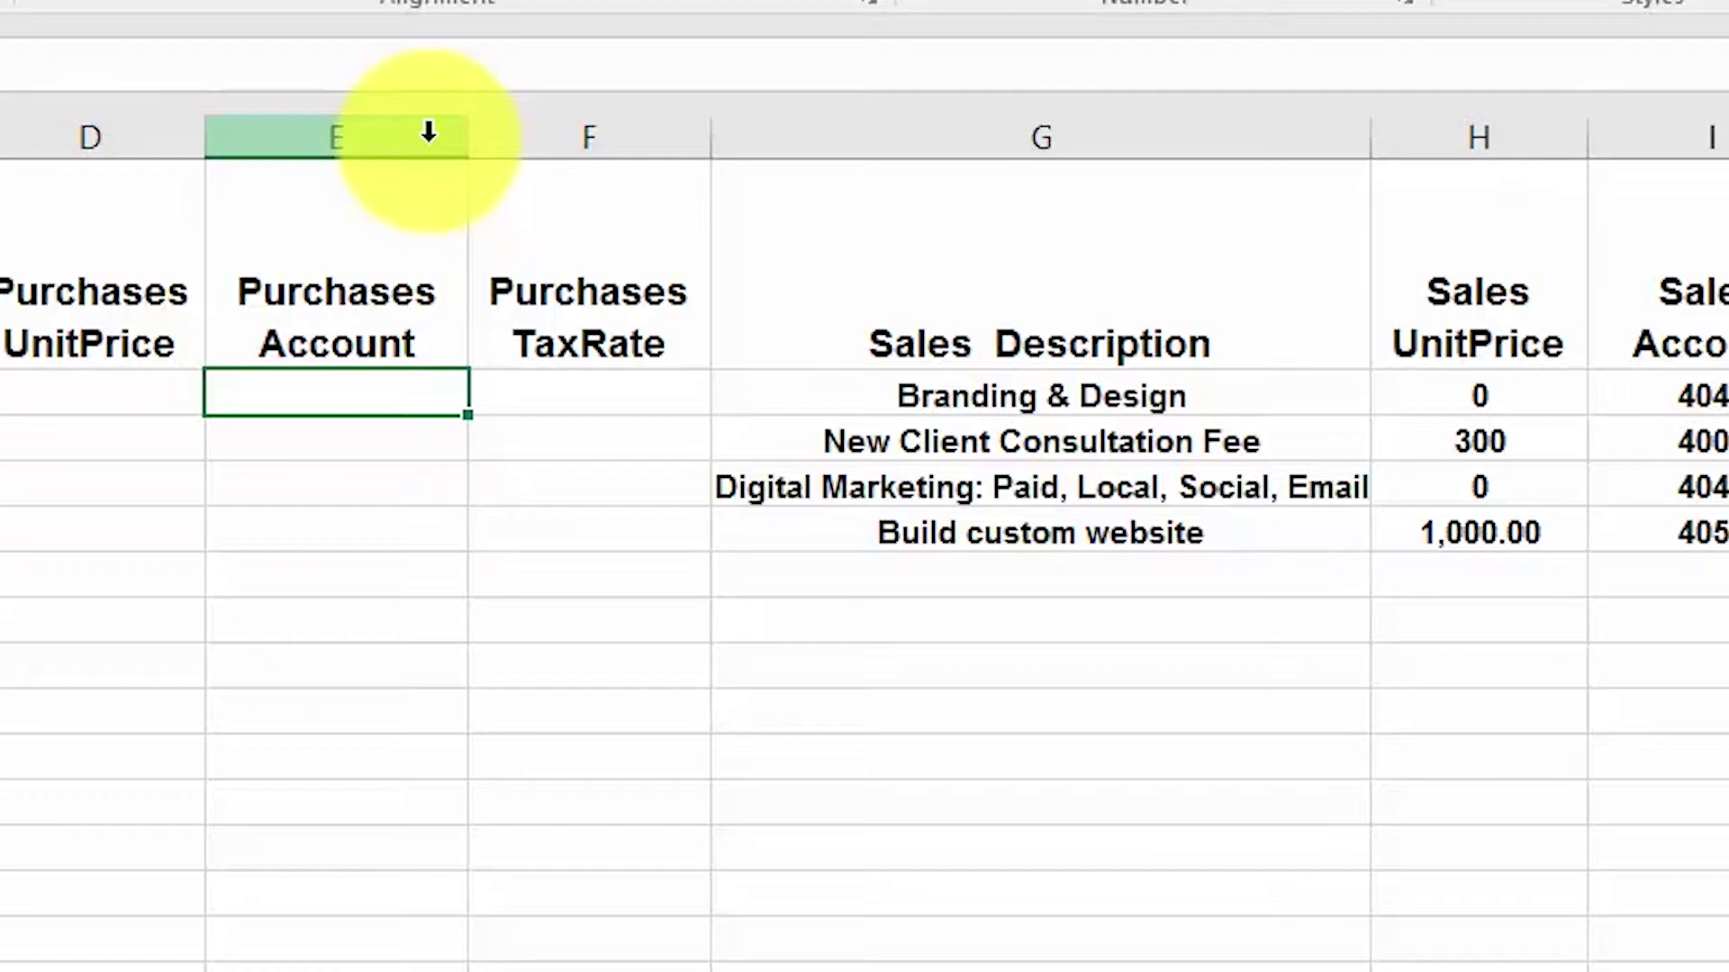
type("5050")
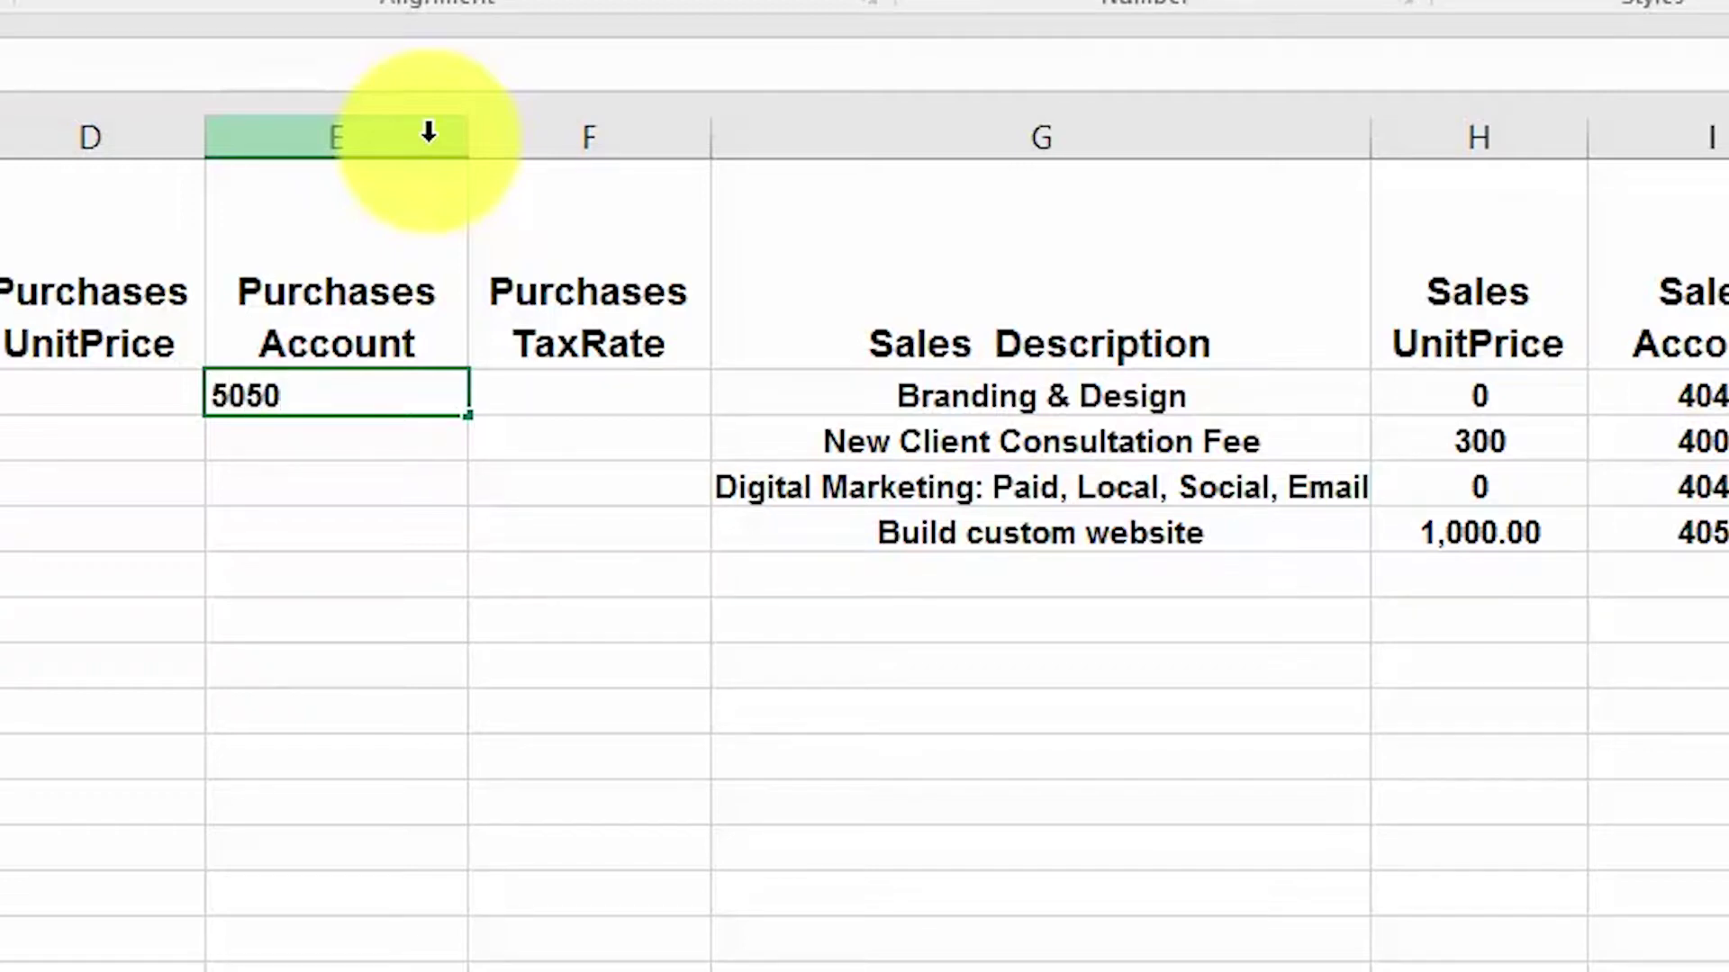
key("Return")
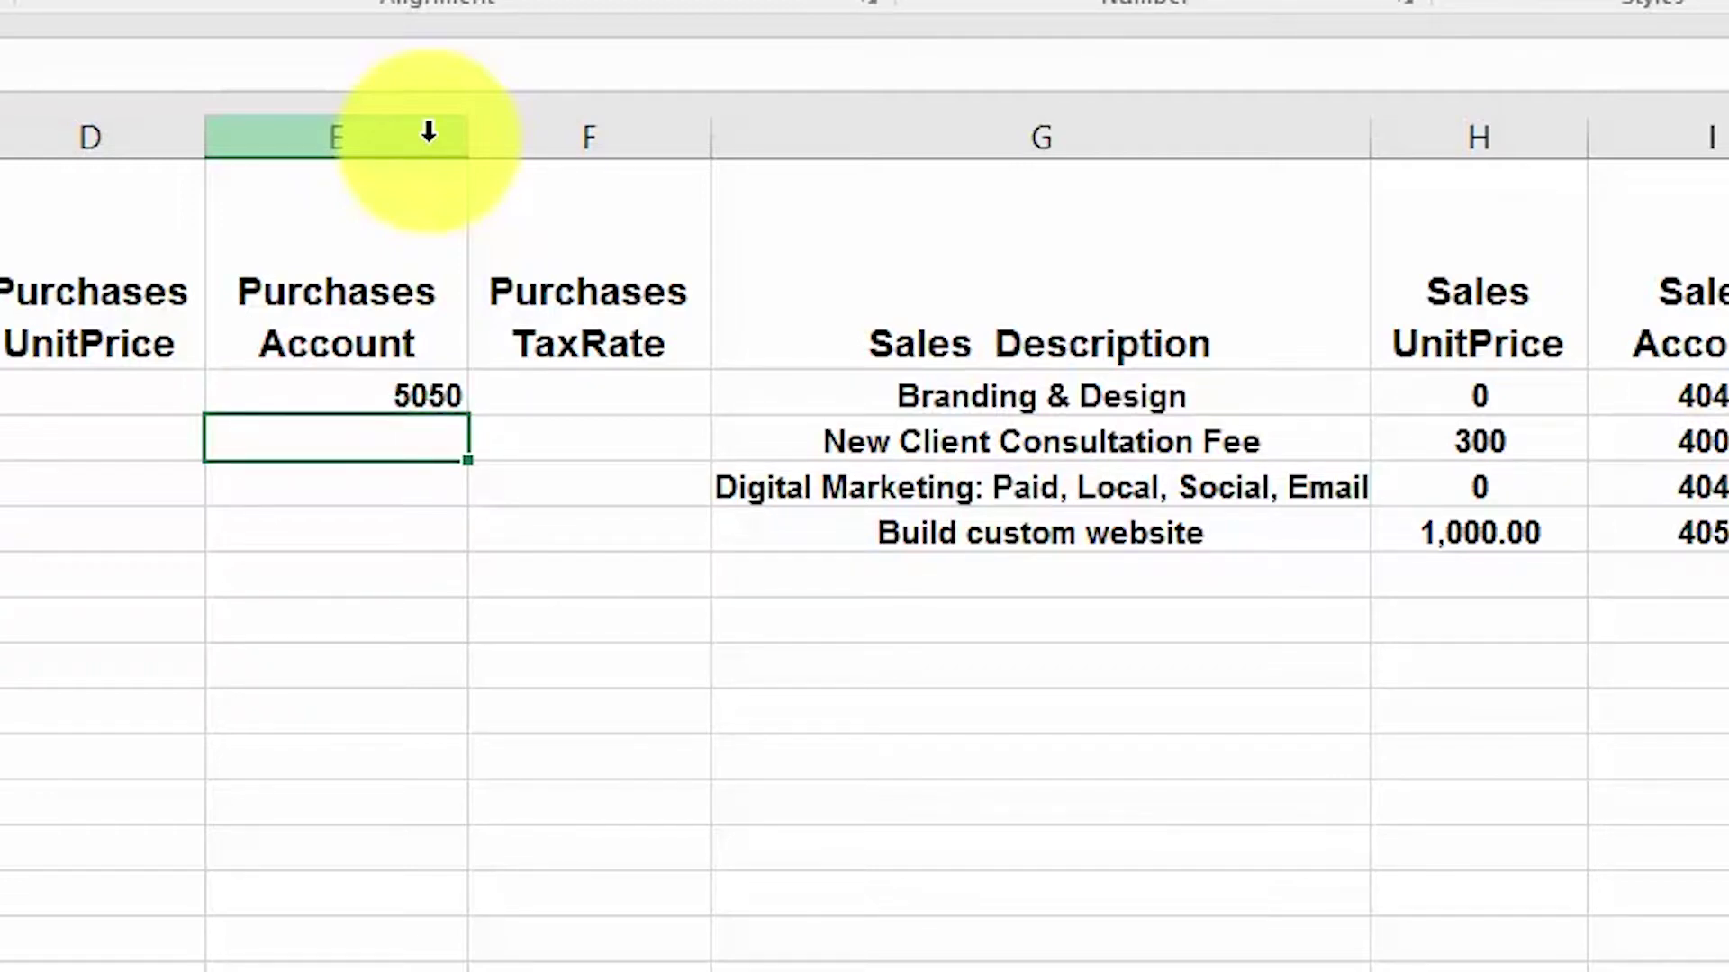
key("Up")
key("Delete")
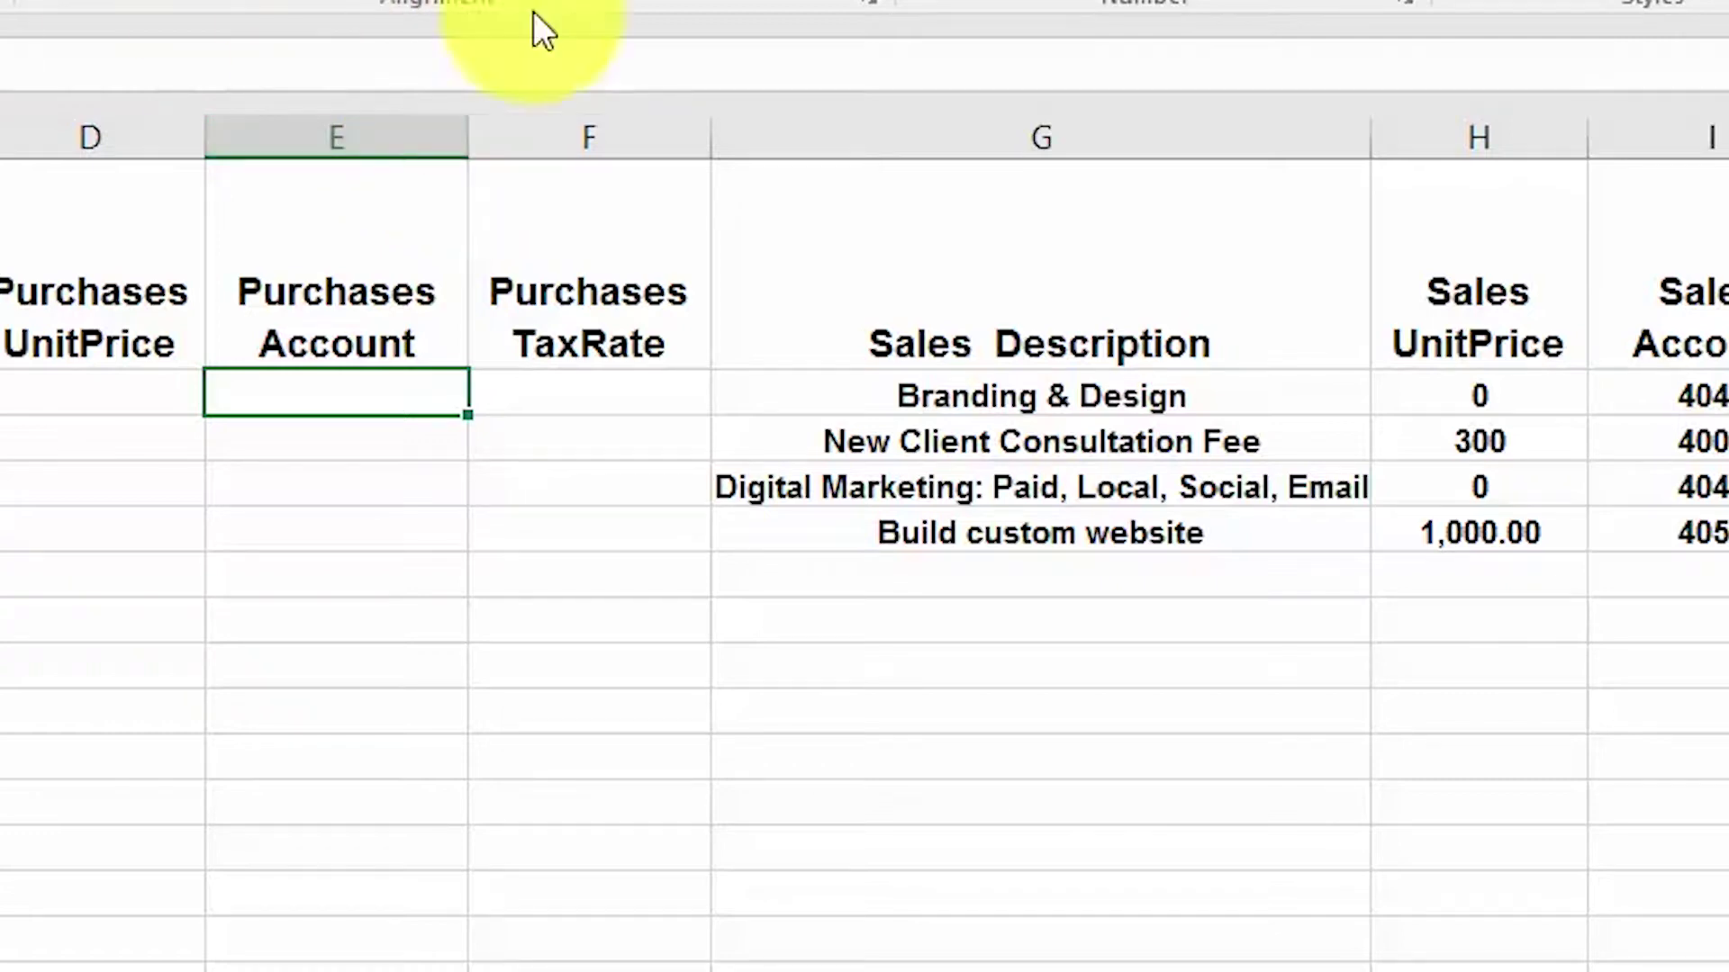
- Examine the Purchases TaxRate column, the sales columns, and the Inventory AssetAccount and Cost Of Goods SoldAccount columns one by one
left_click(600, 111)
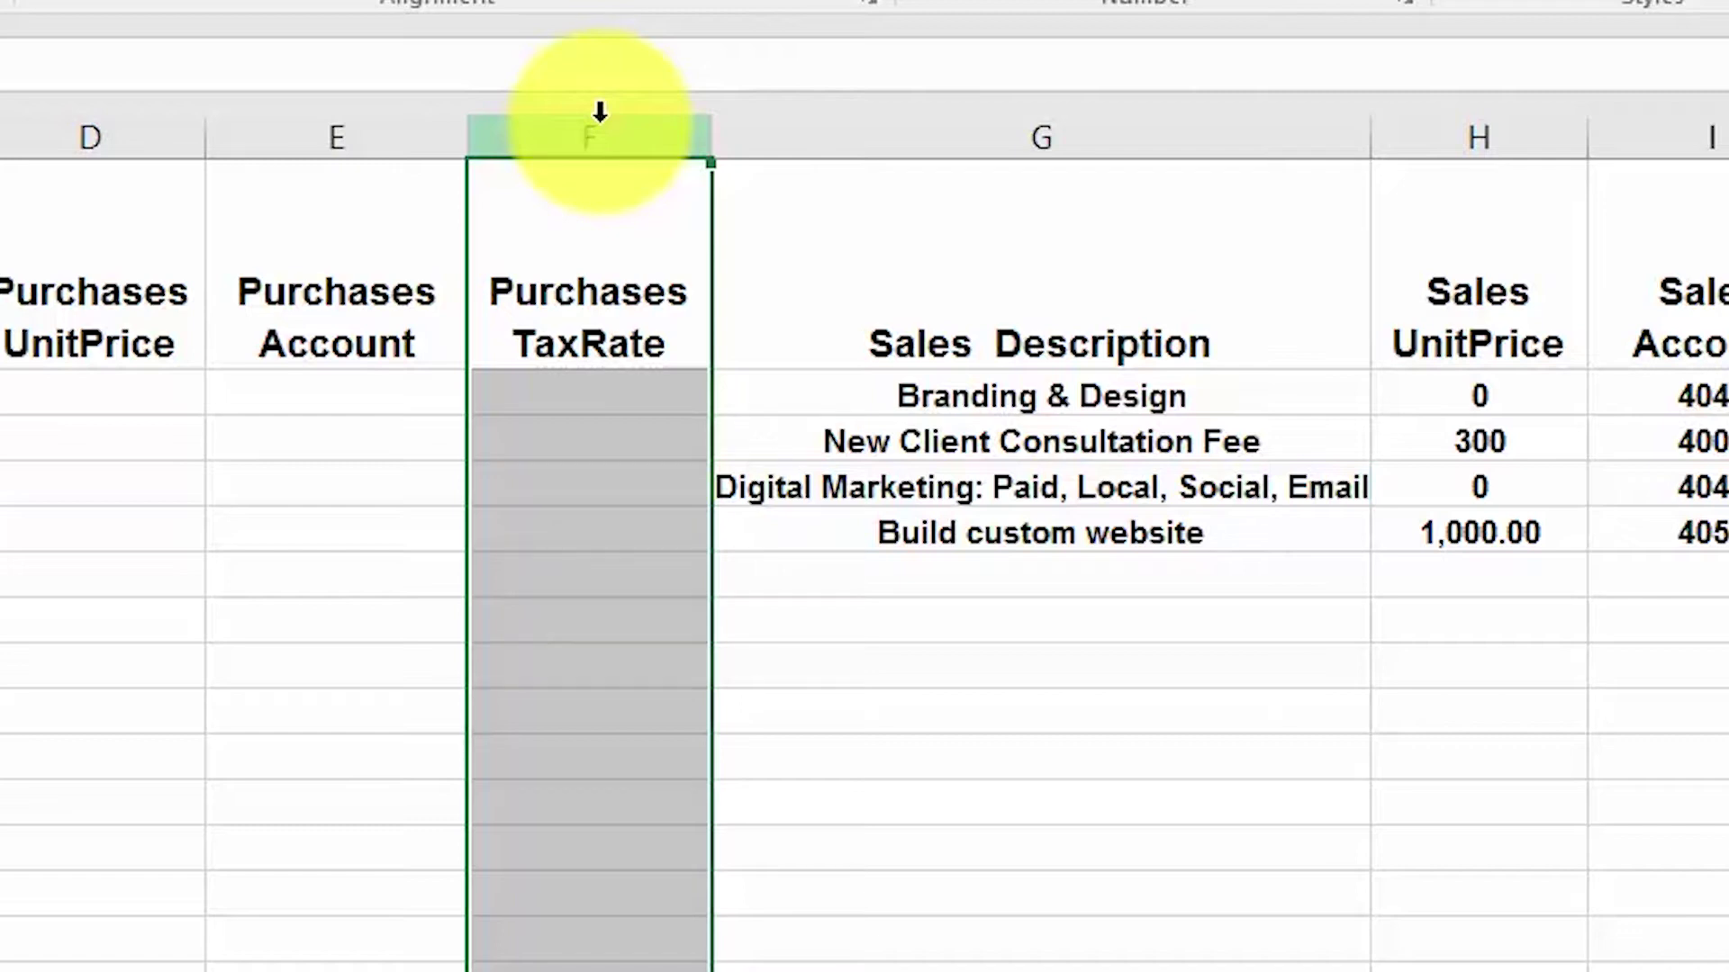
left_click(1154, 142)
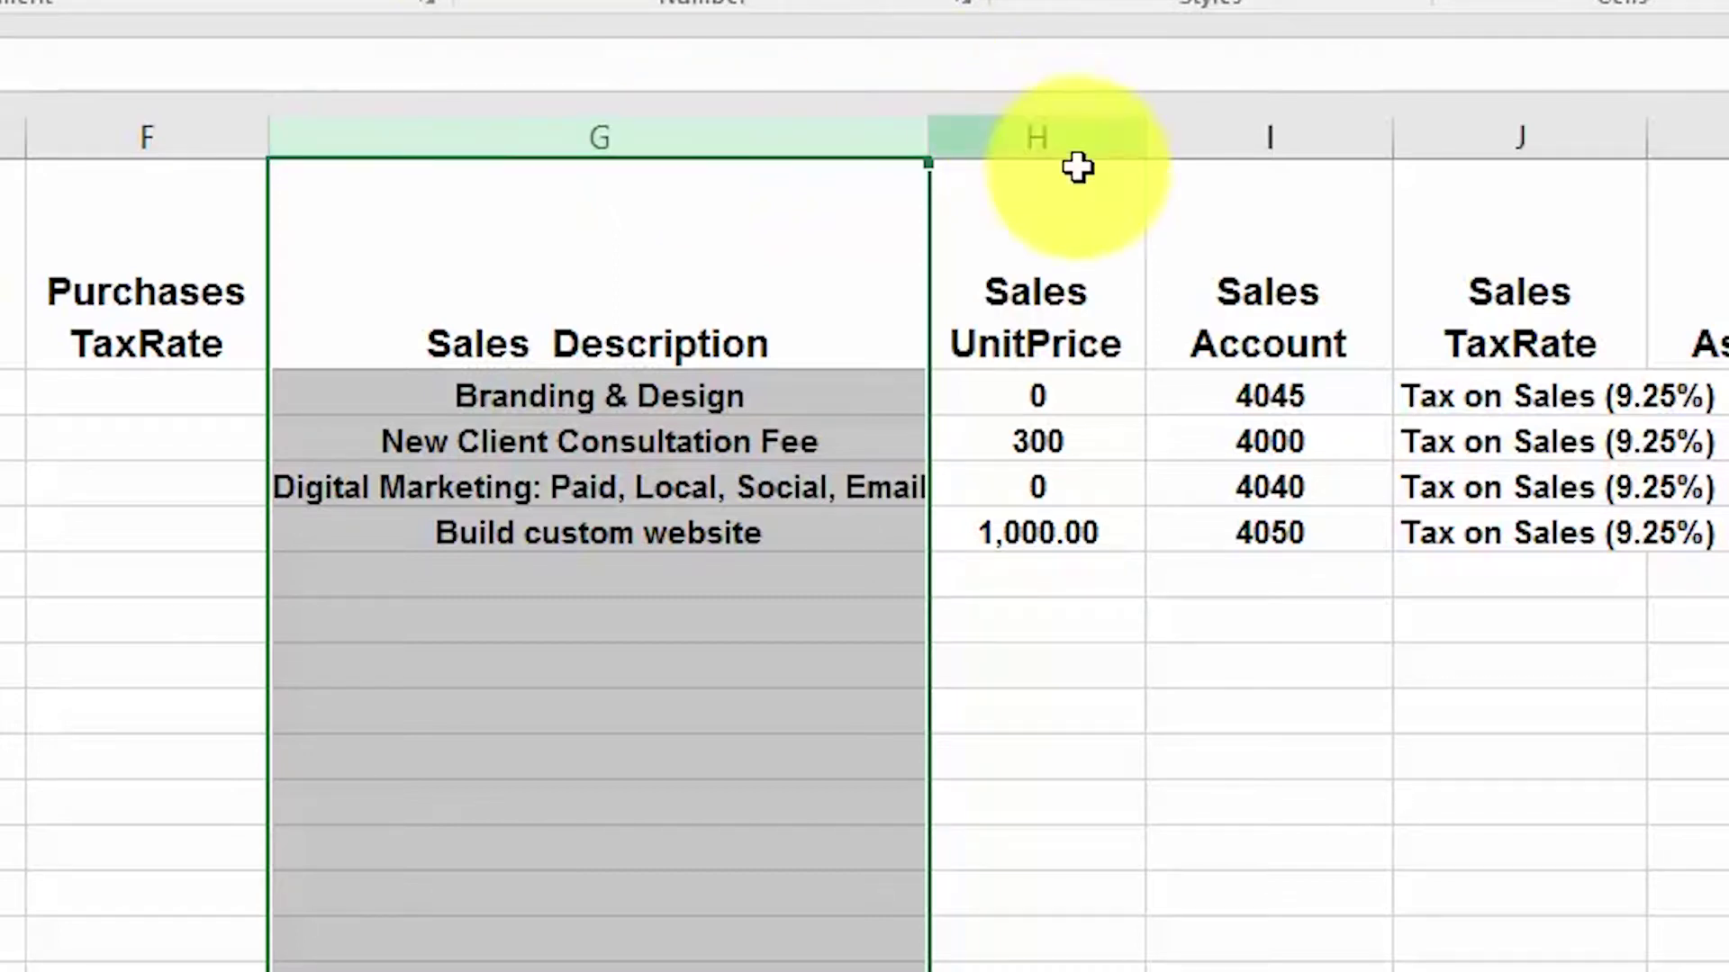
left_click(1037, 137)
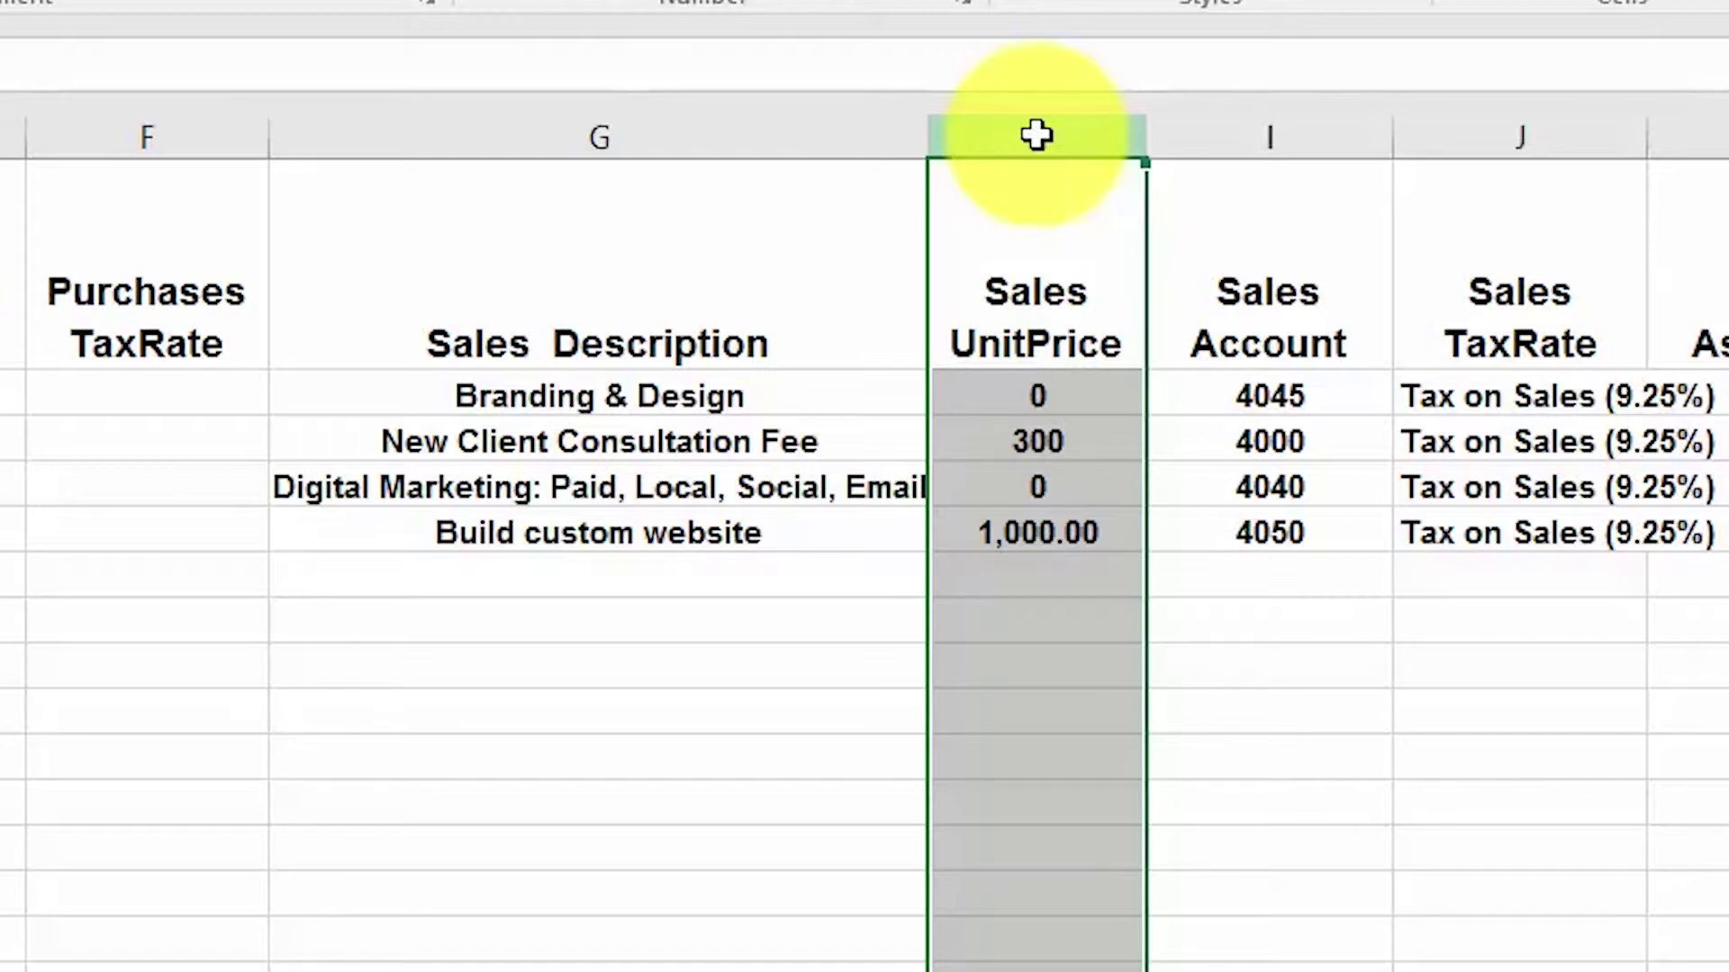
left_click(532, 129)
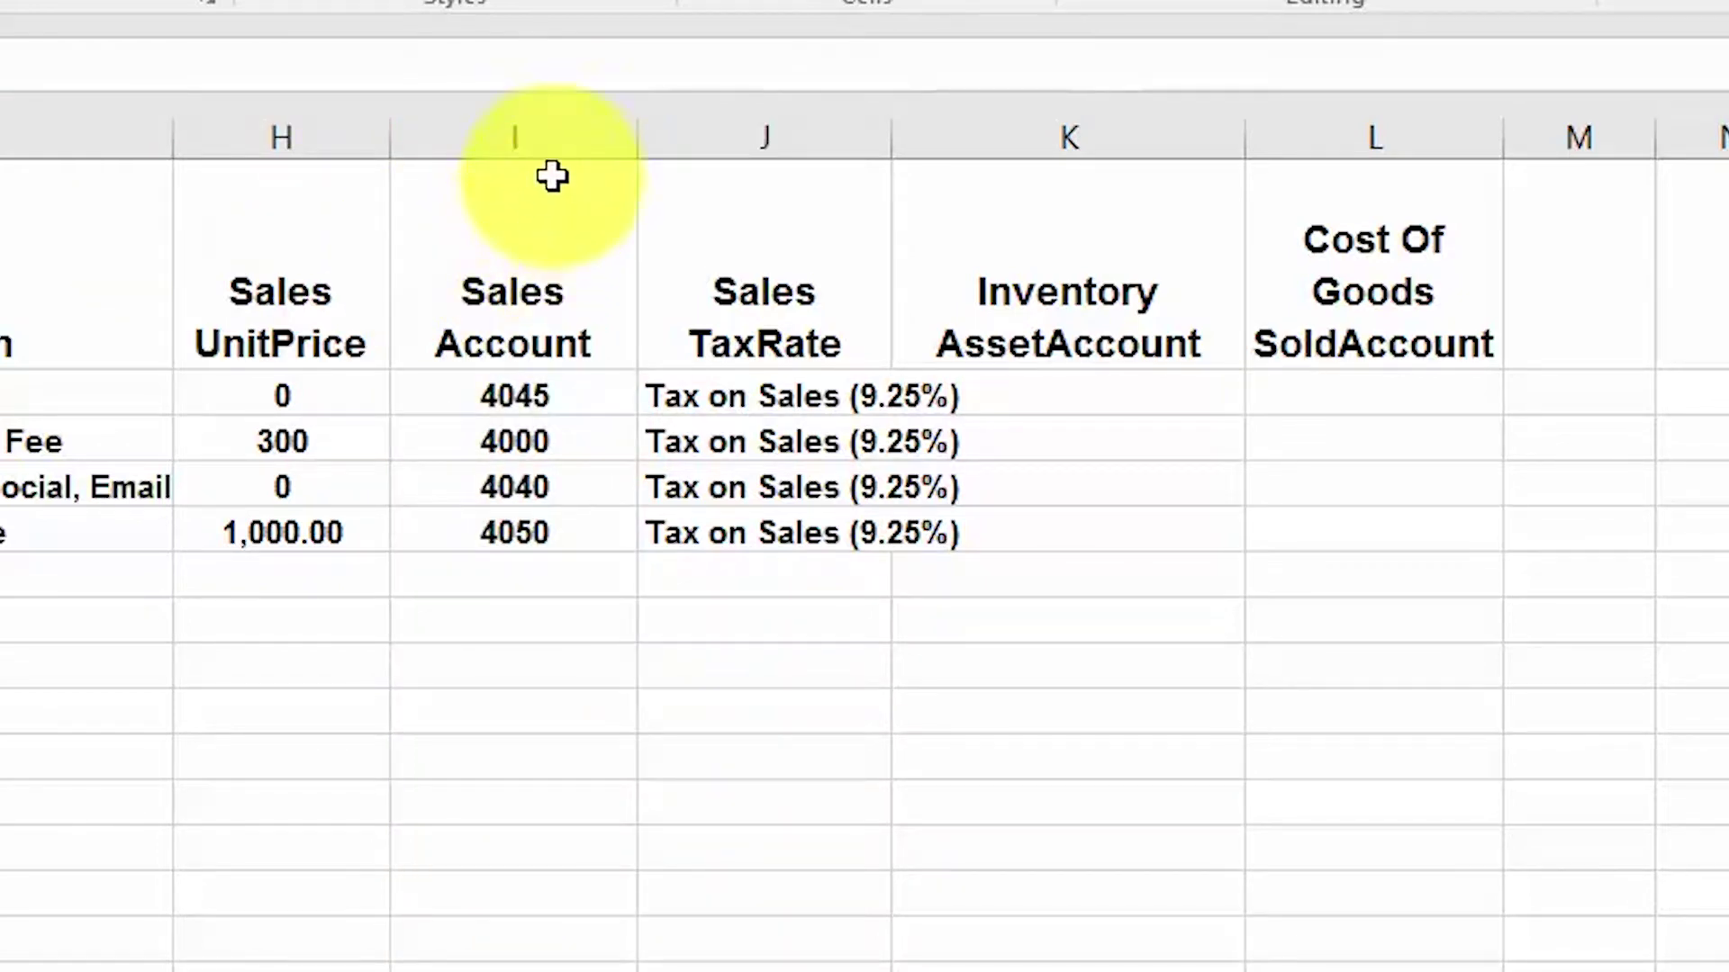
left_click(556, 137)
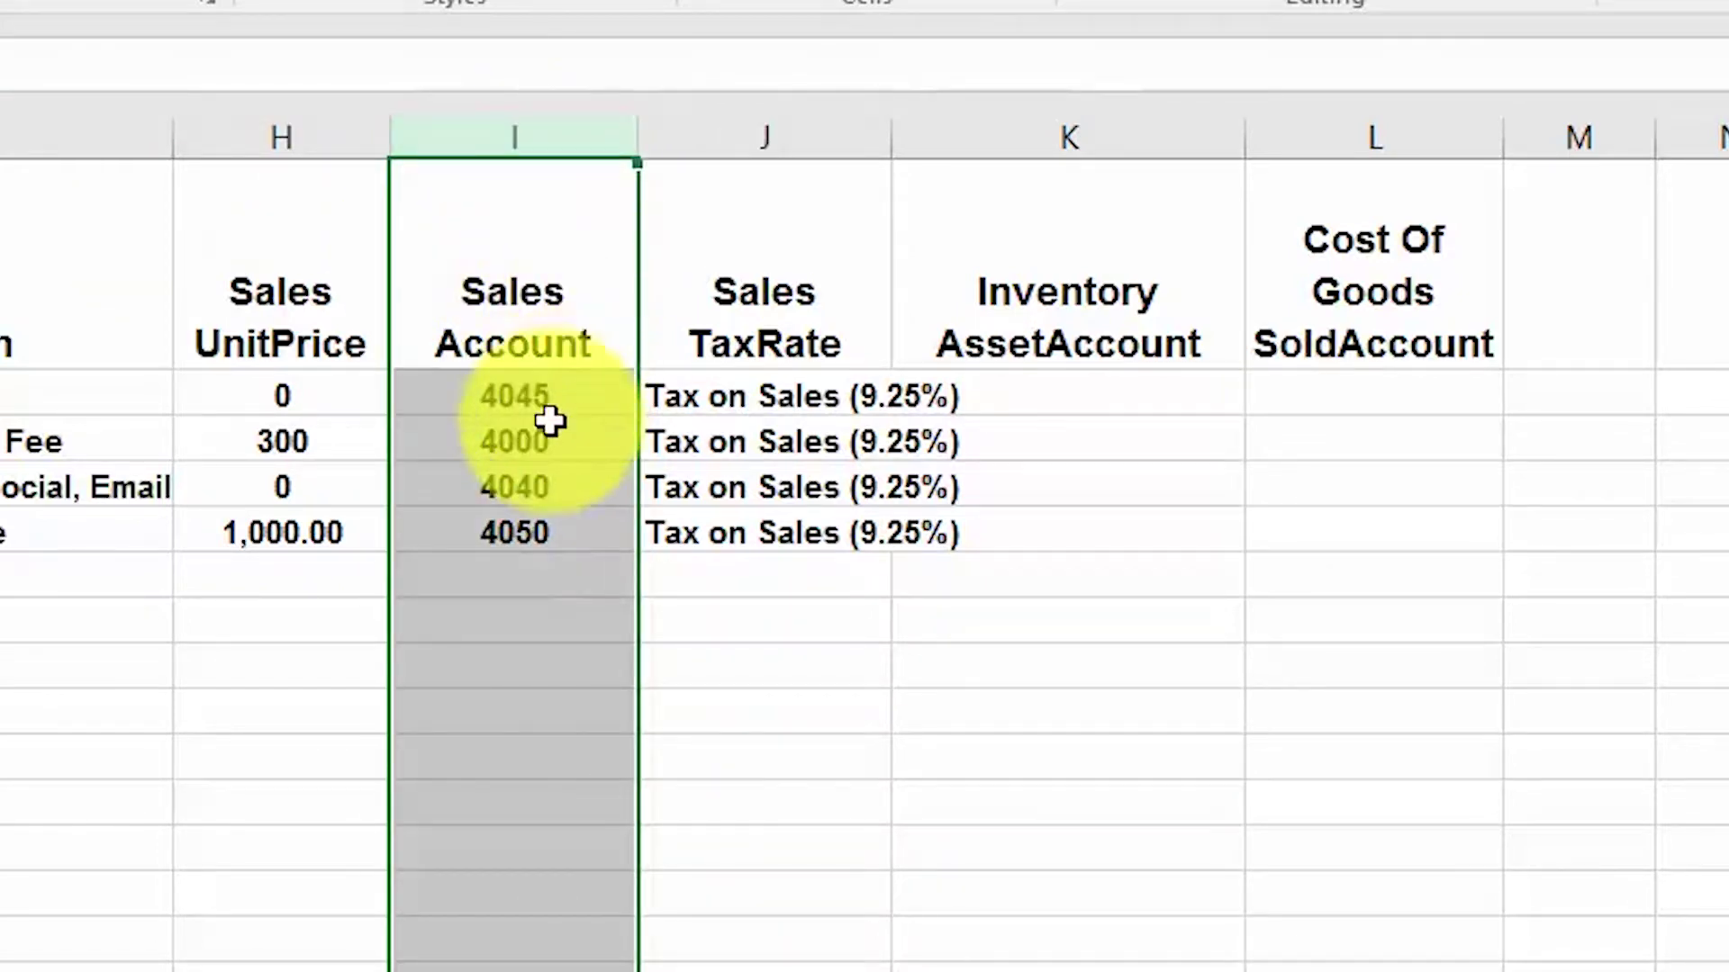
left_click(544, 398)
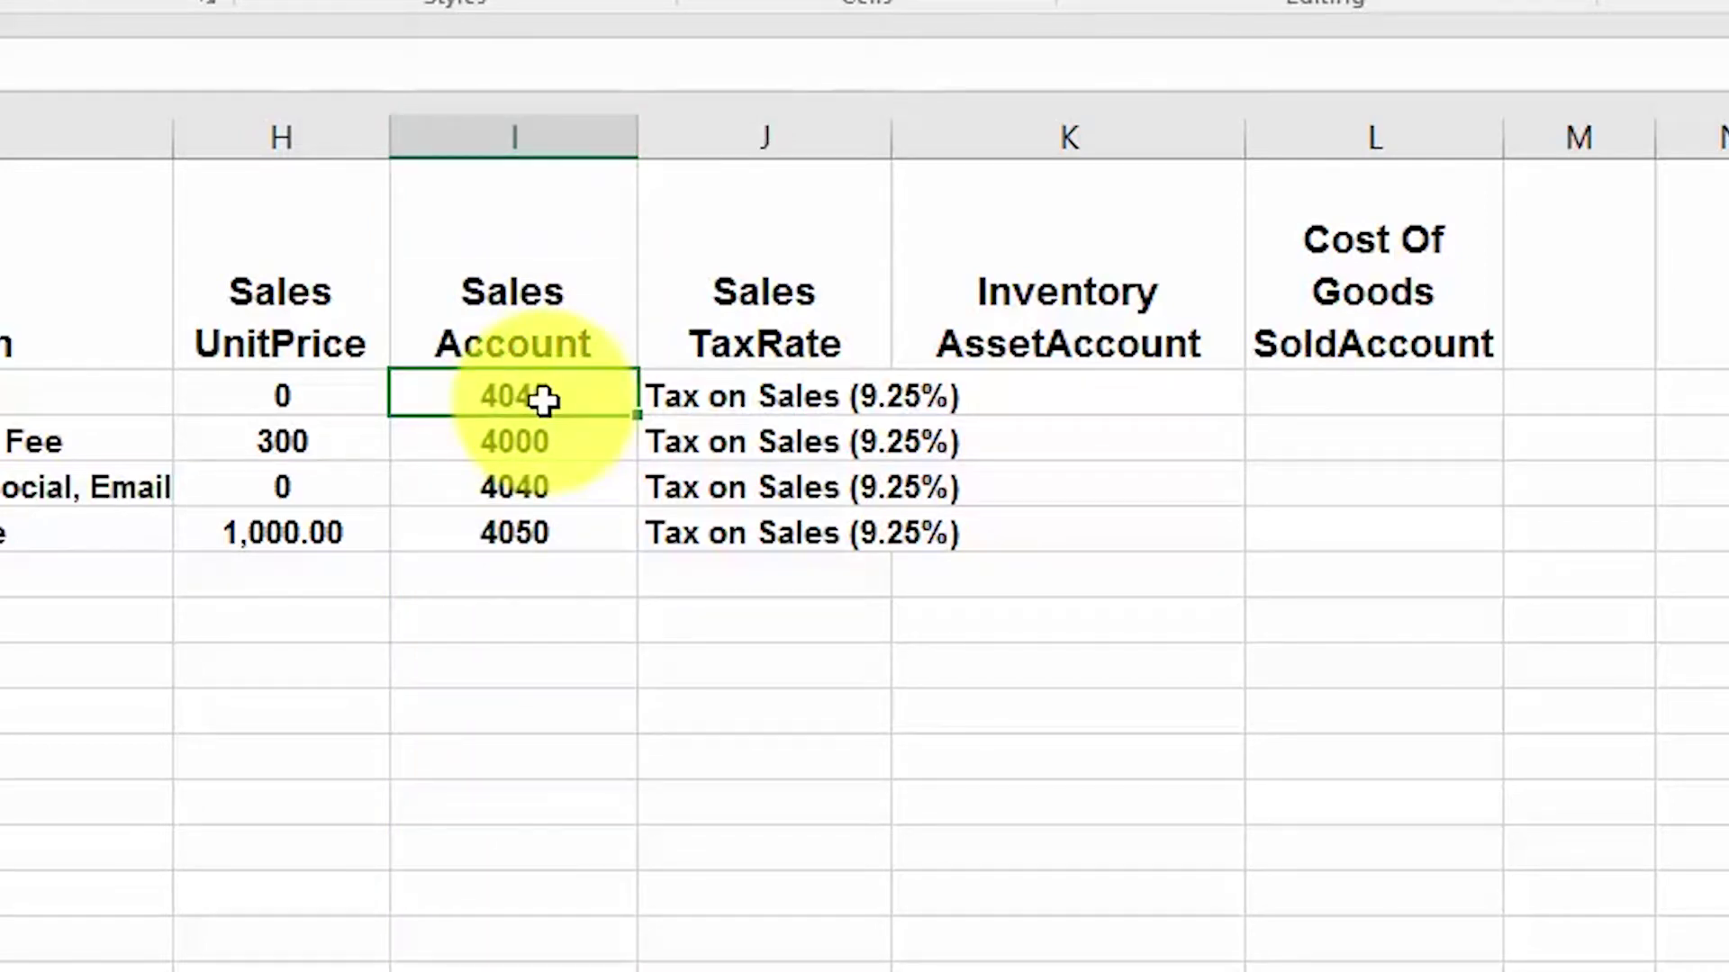
left_click(811, 137)
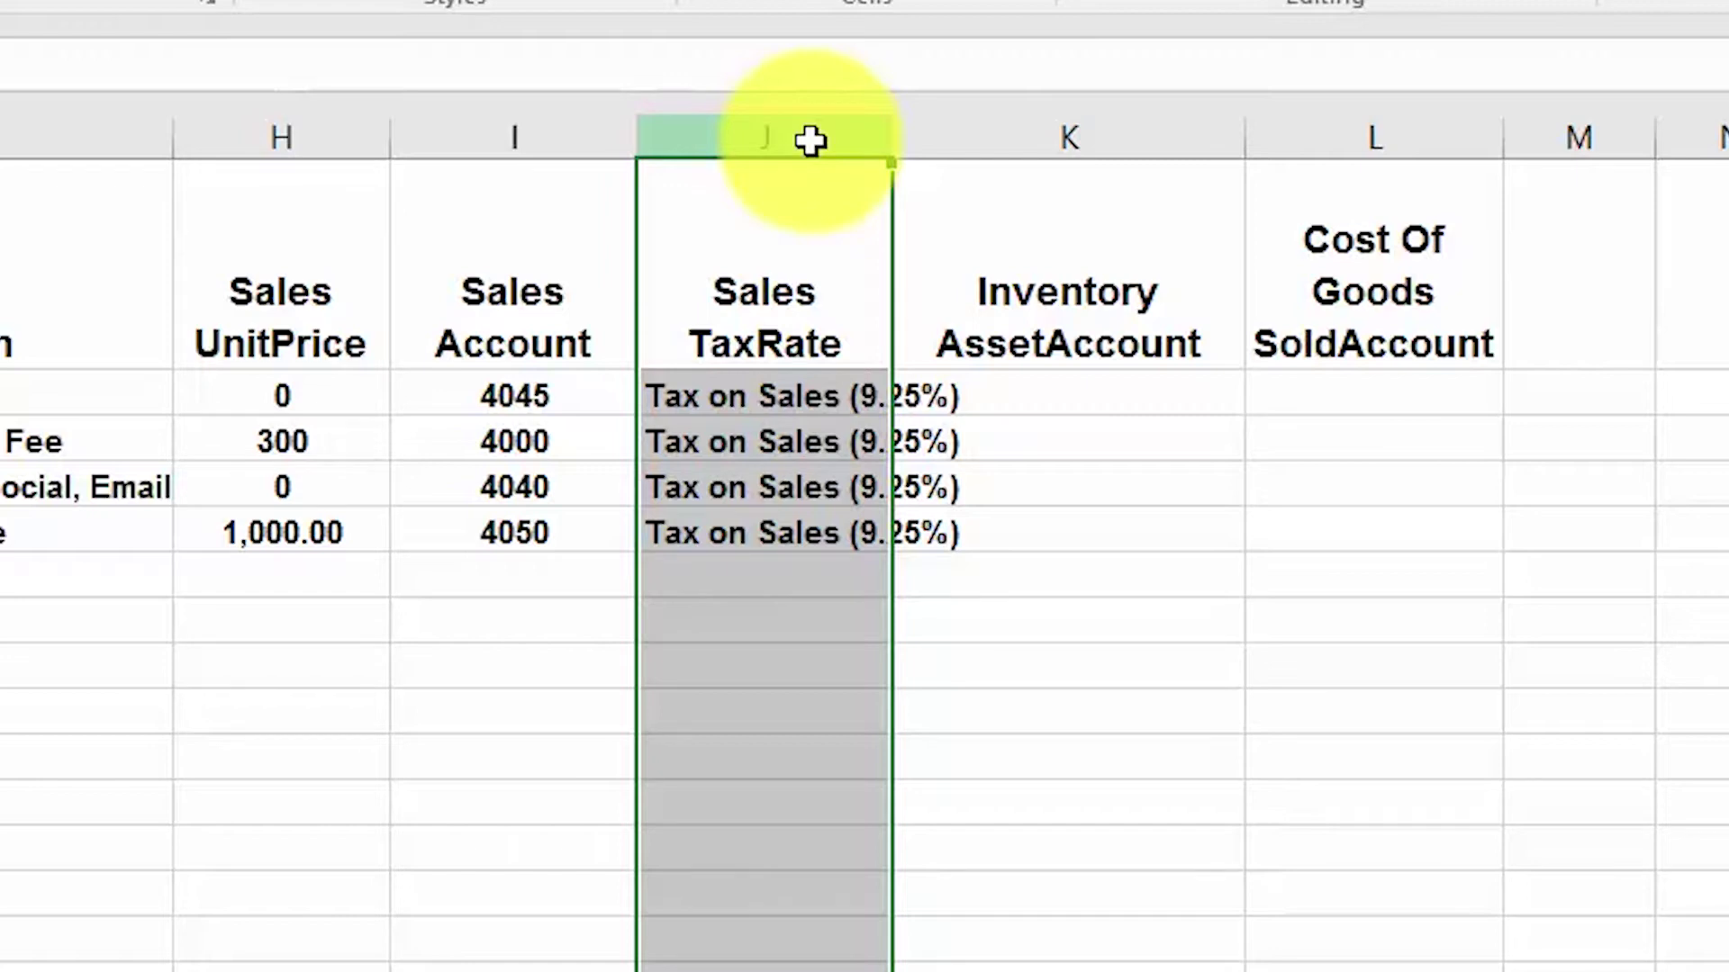
left_click(1065, 139)
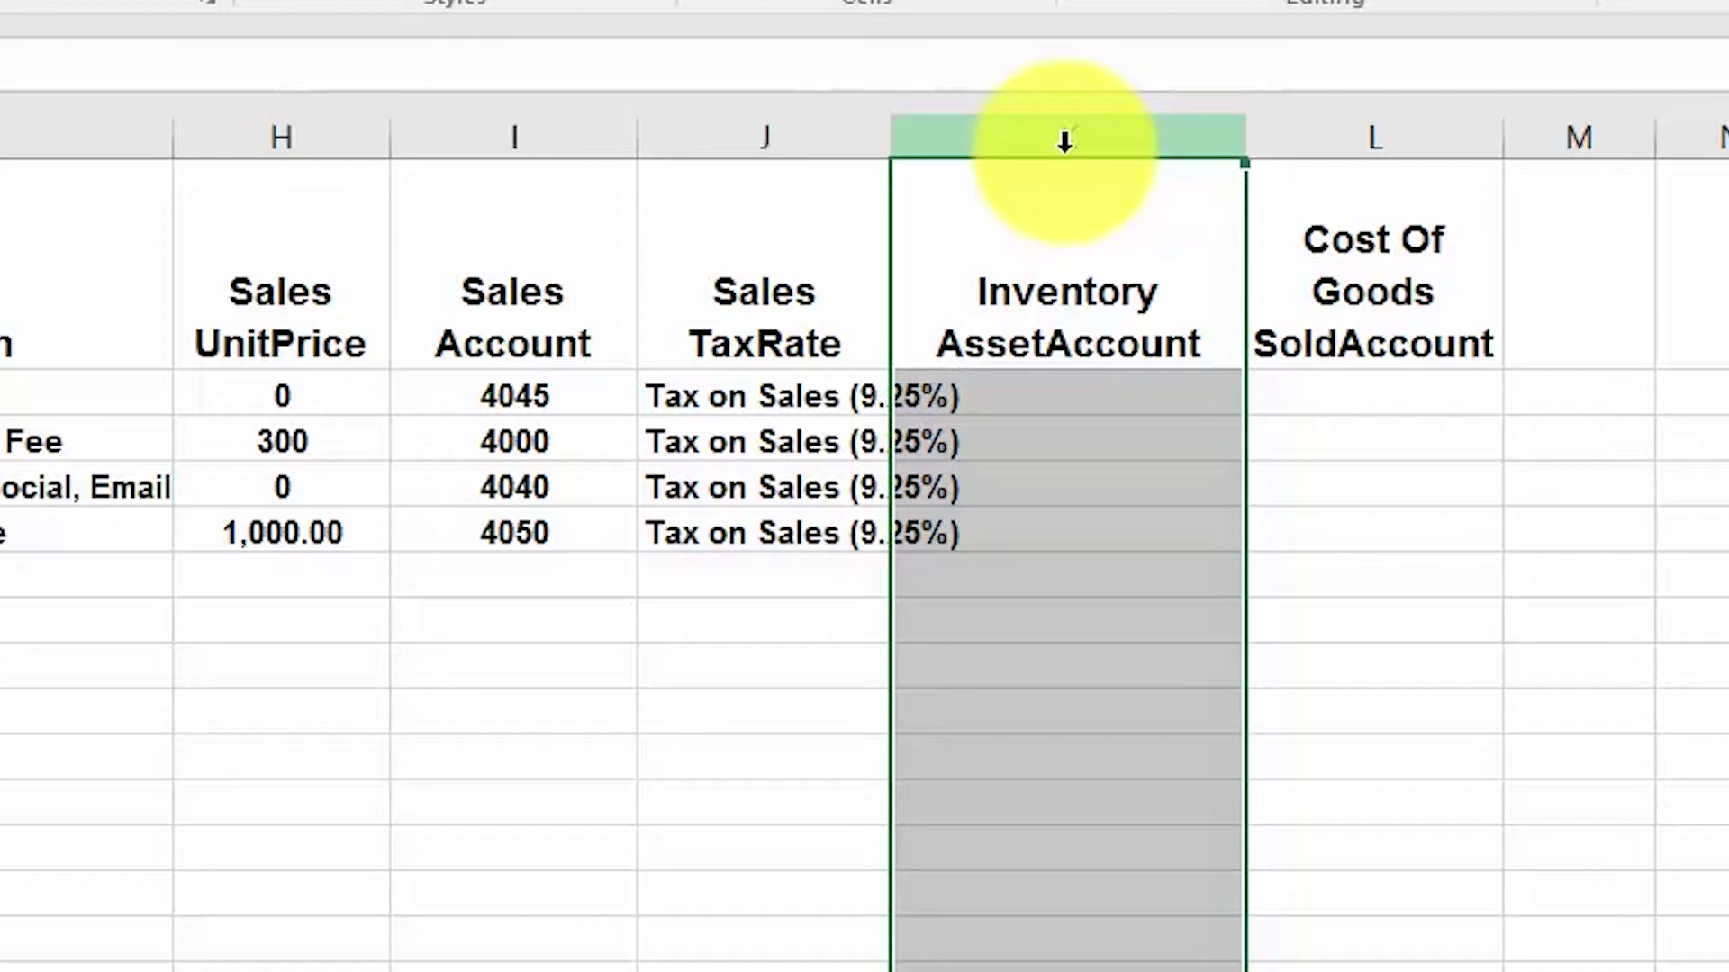
left_click(1382, 144)
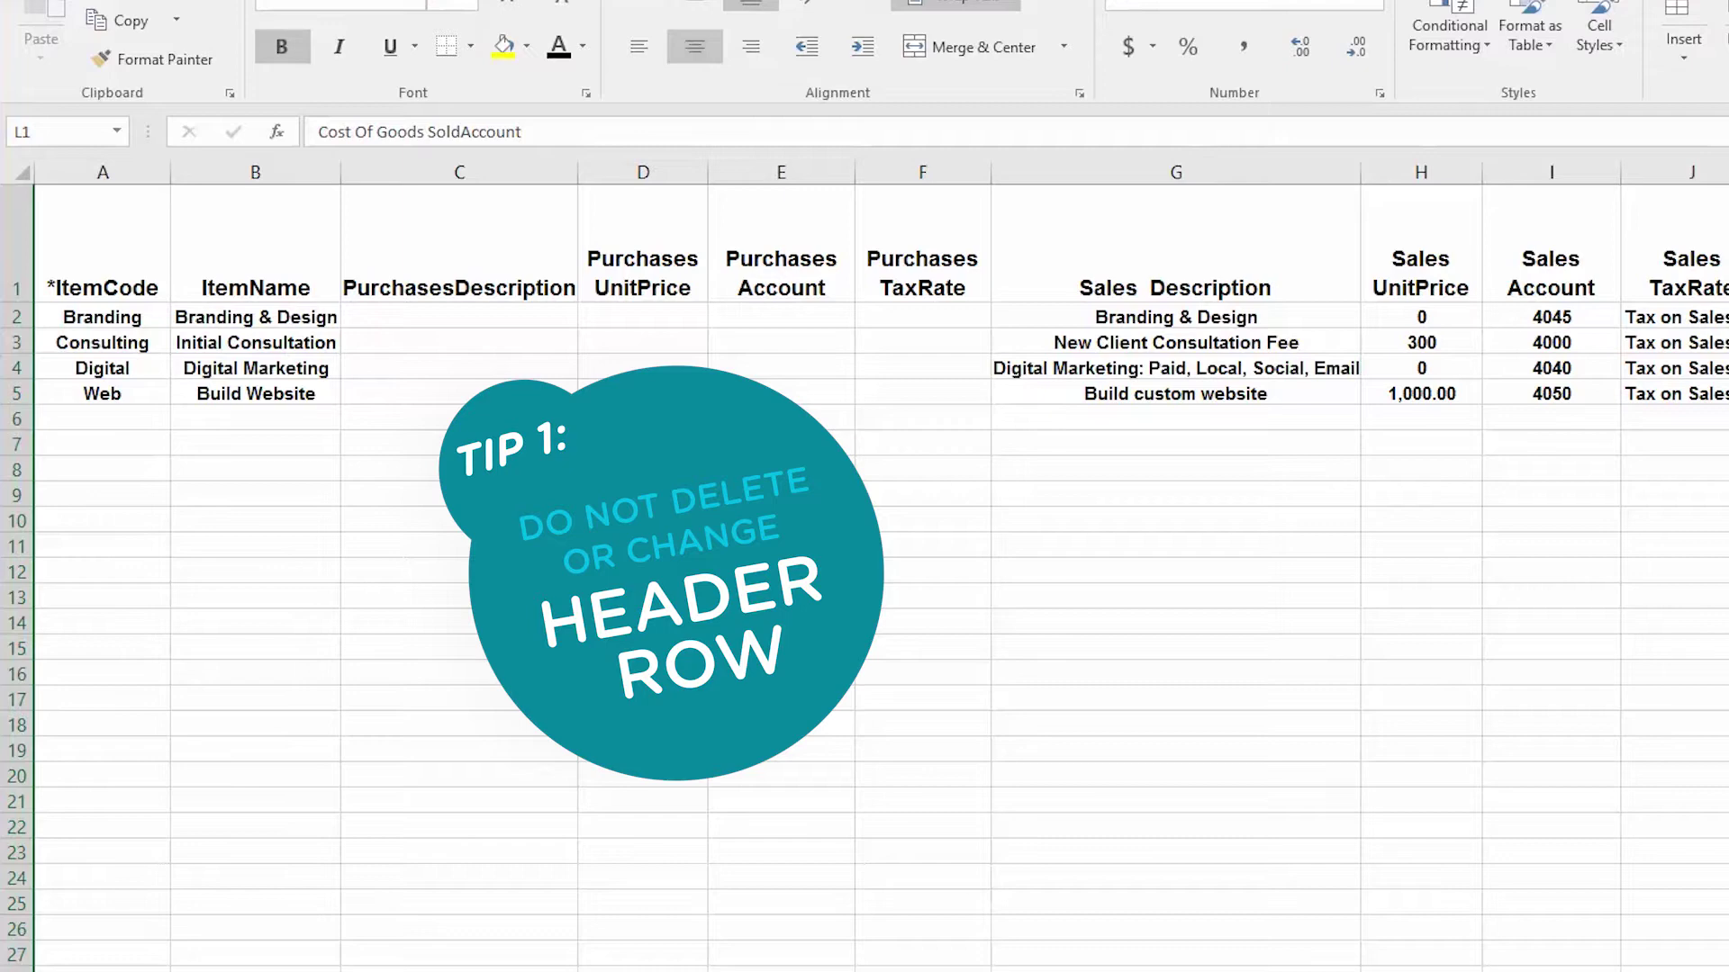
- Return to the ItemCode header and examine the whole header row of the template
key("Left")
key("Left")
key("Left")
key("Left")
key("Left")
key("Left")
key("Left")
key("Left")
key("Left")
key("Left")
key("Left")
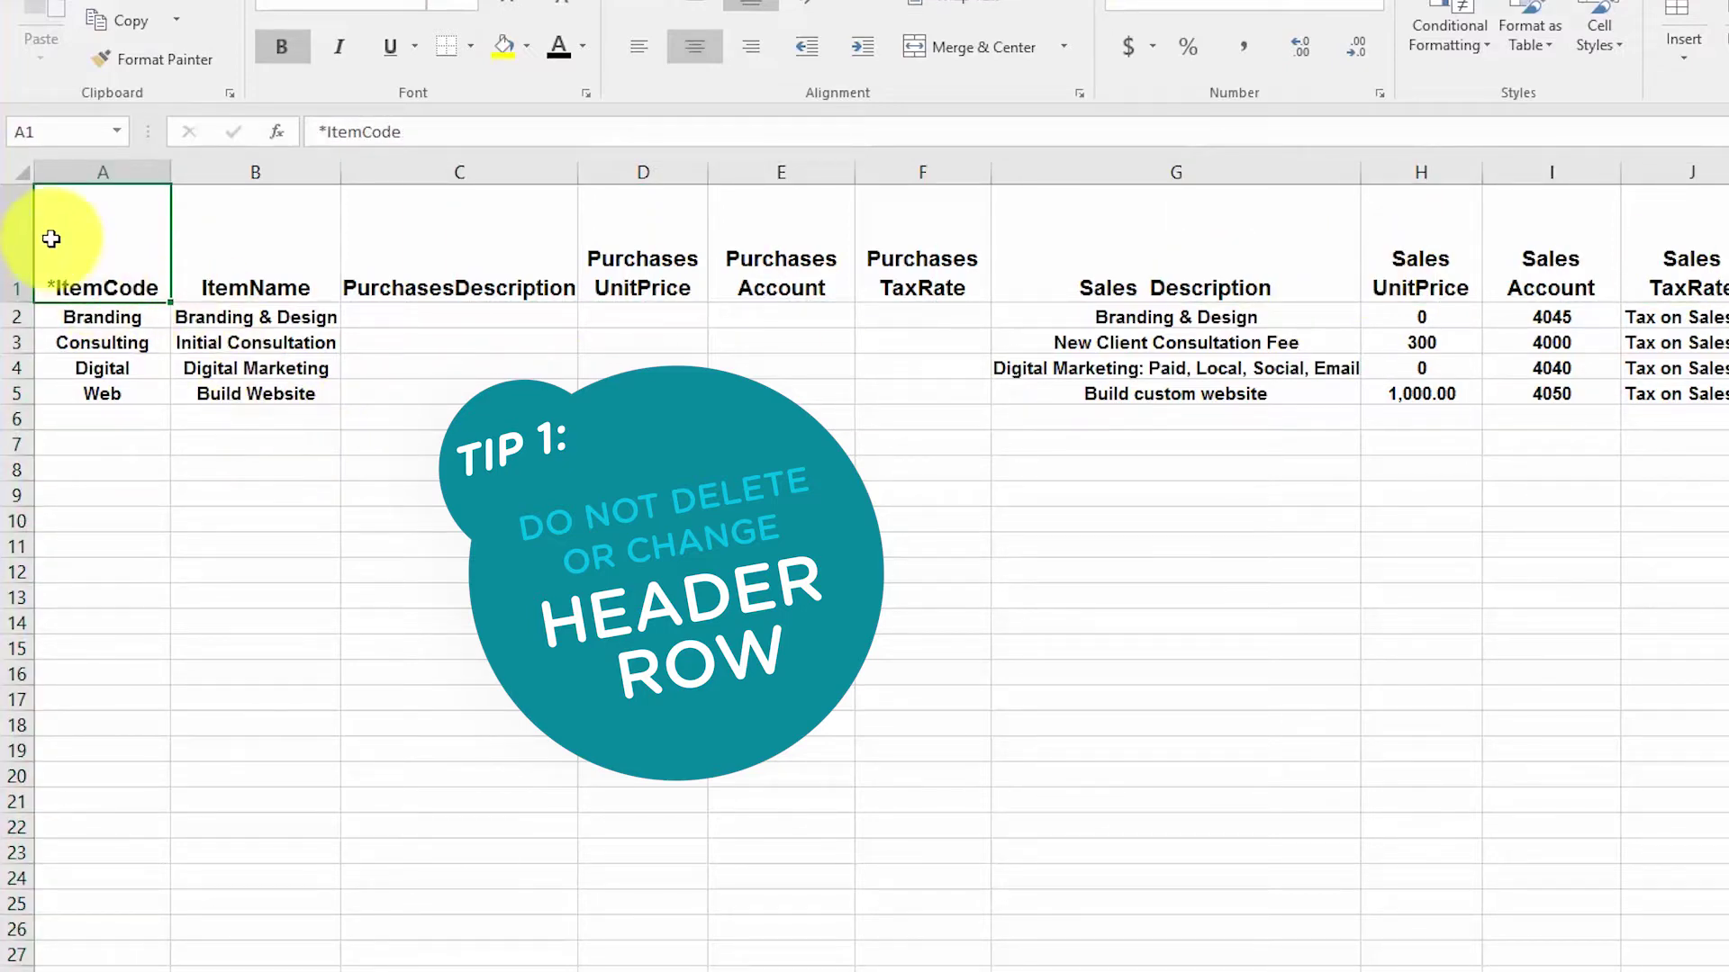
left_click(13, 238)
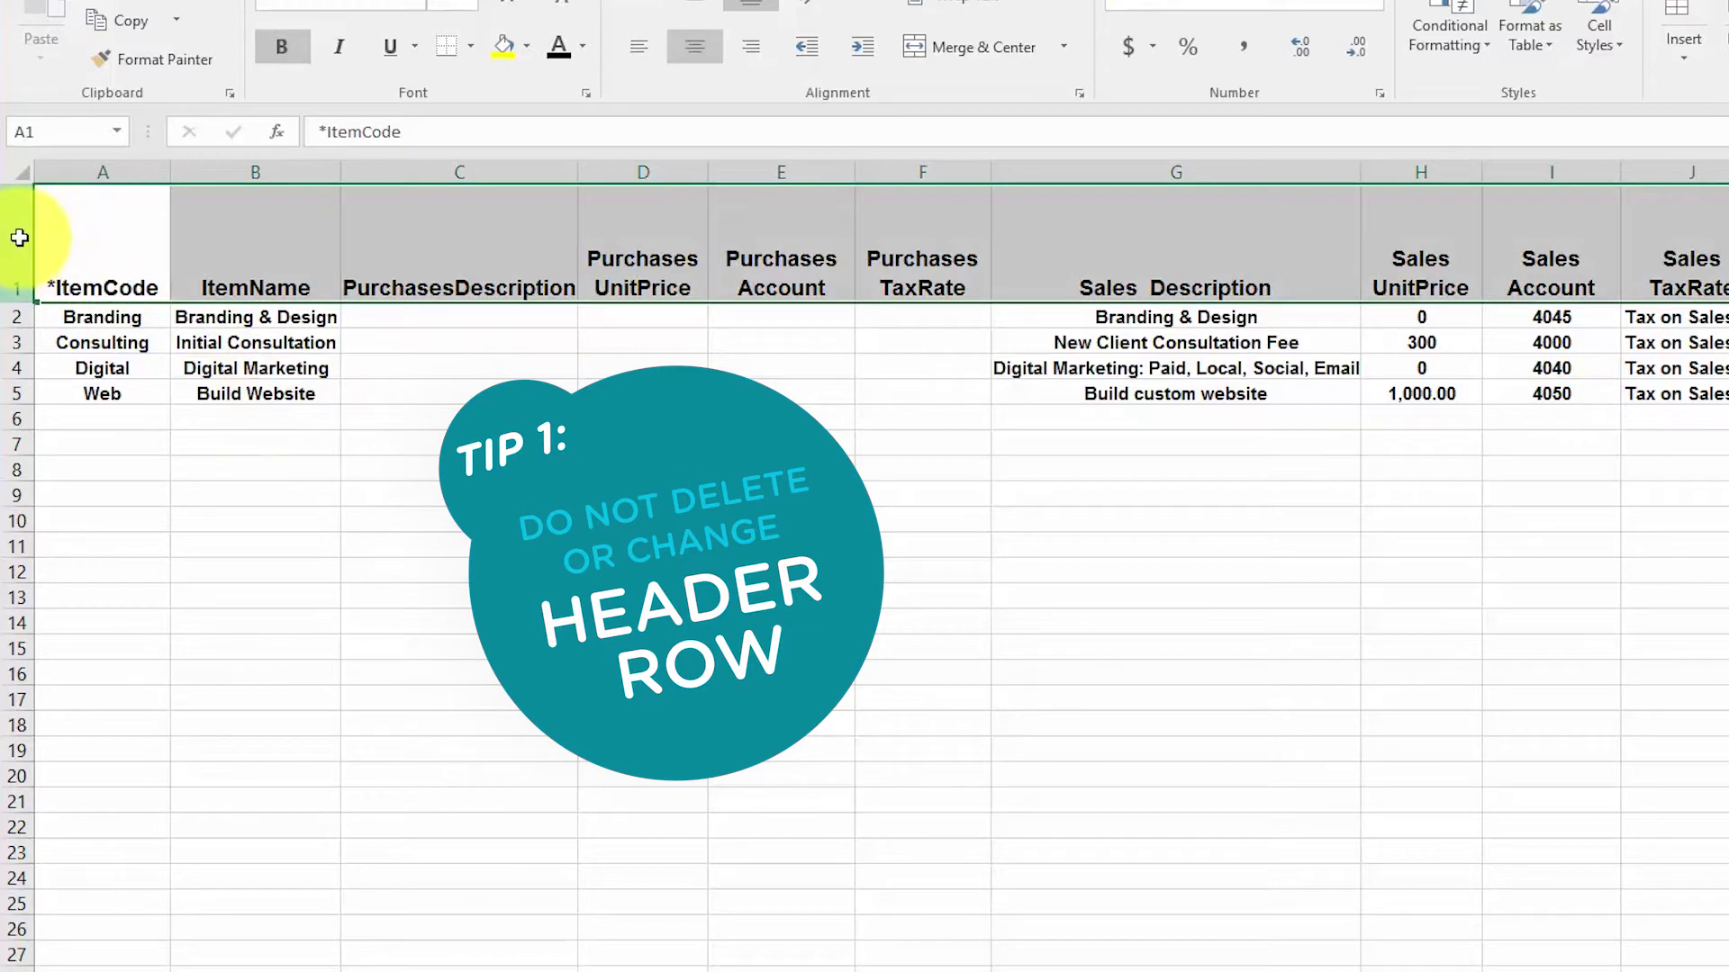
left_click(93, 237)
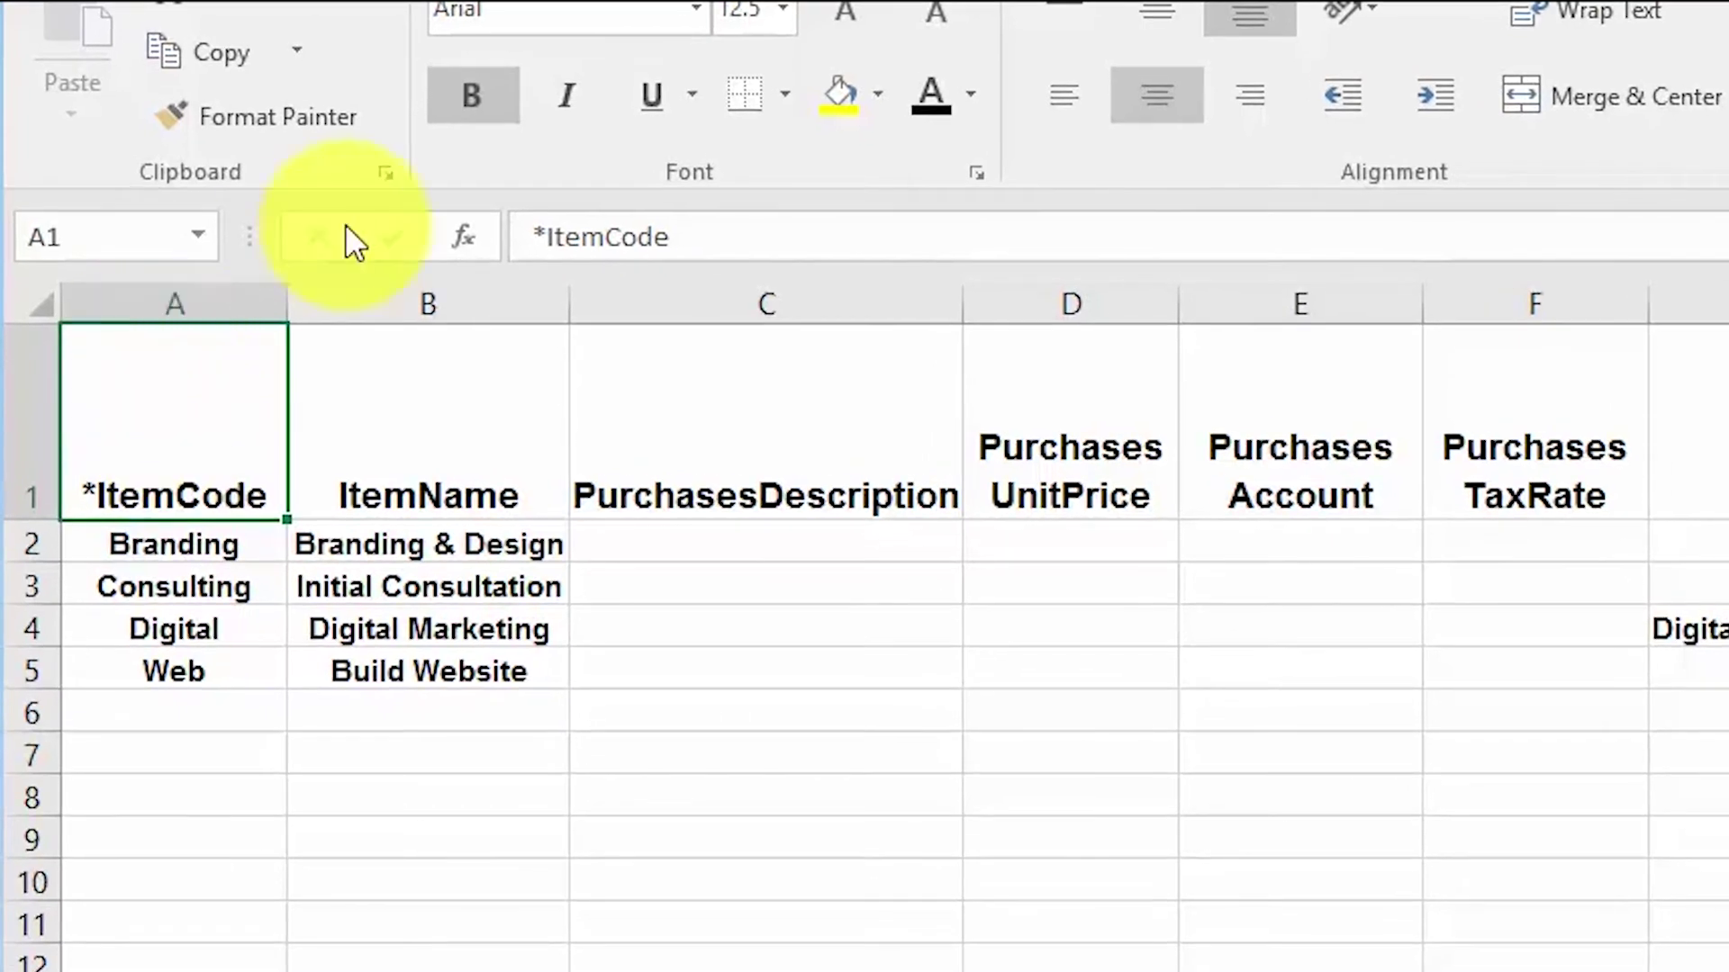
- Examine the ItemCode, Purchases Account, Sales Account, Inventory AssetAccount and Cost Of Goods SoldAccount columns of the template one by one
left_click(189, 302)
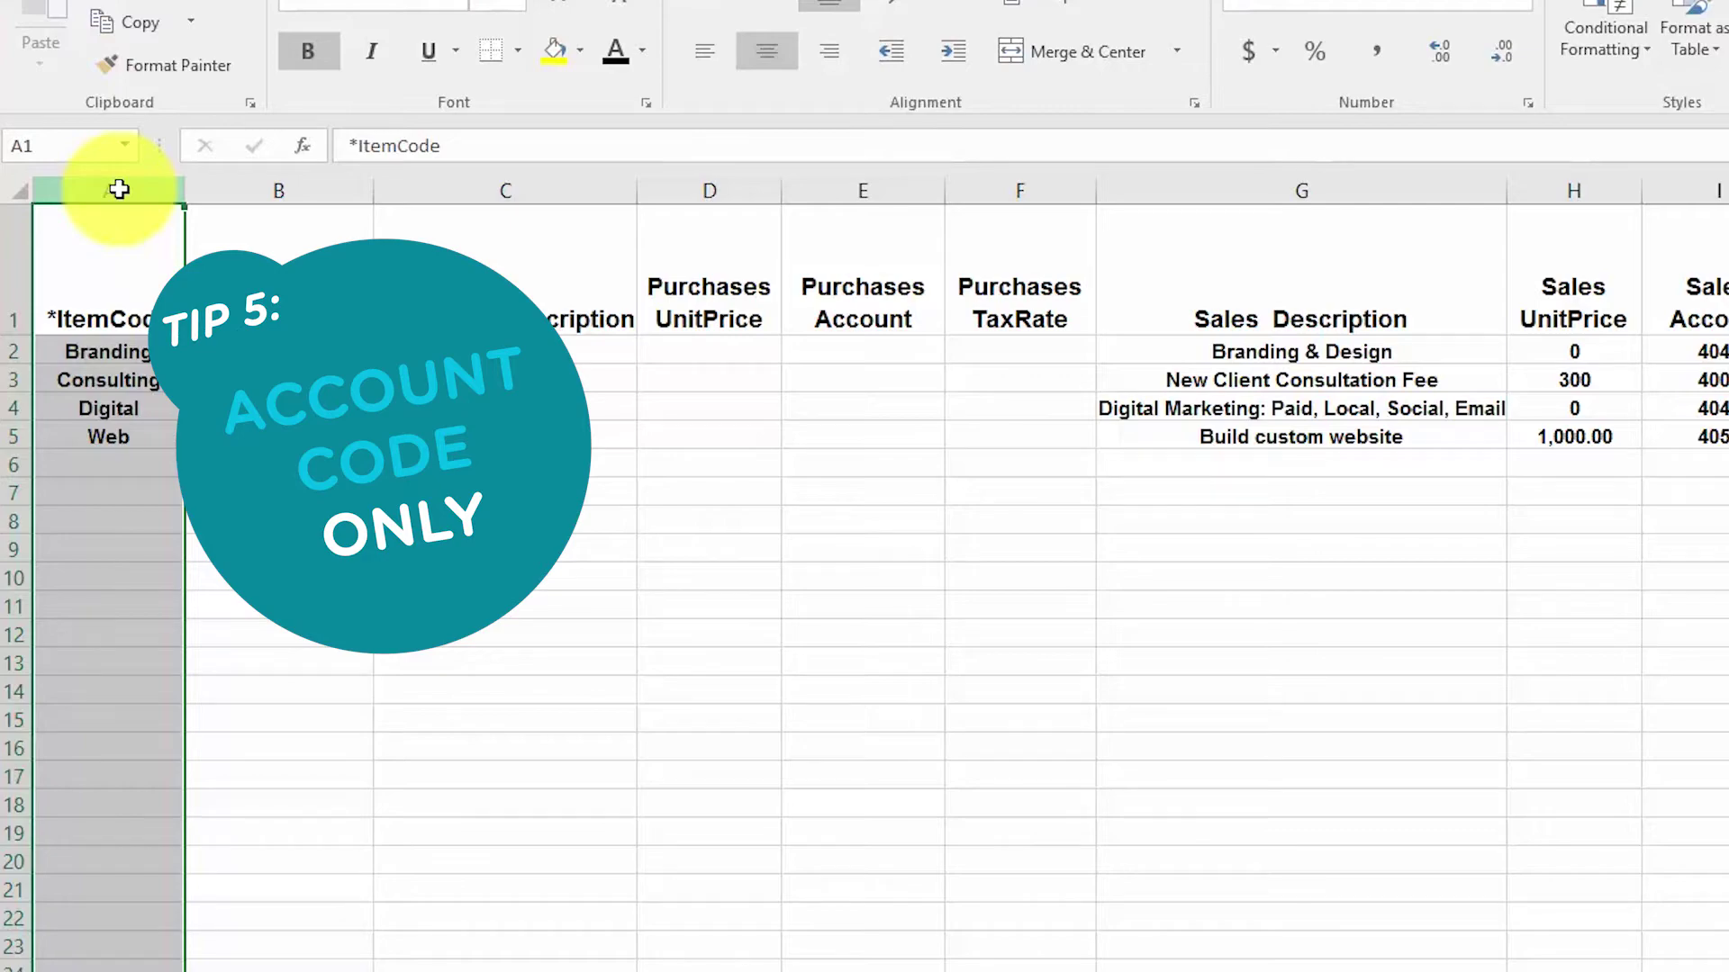
left_click(863, 188)
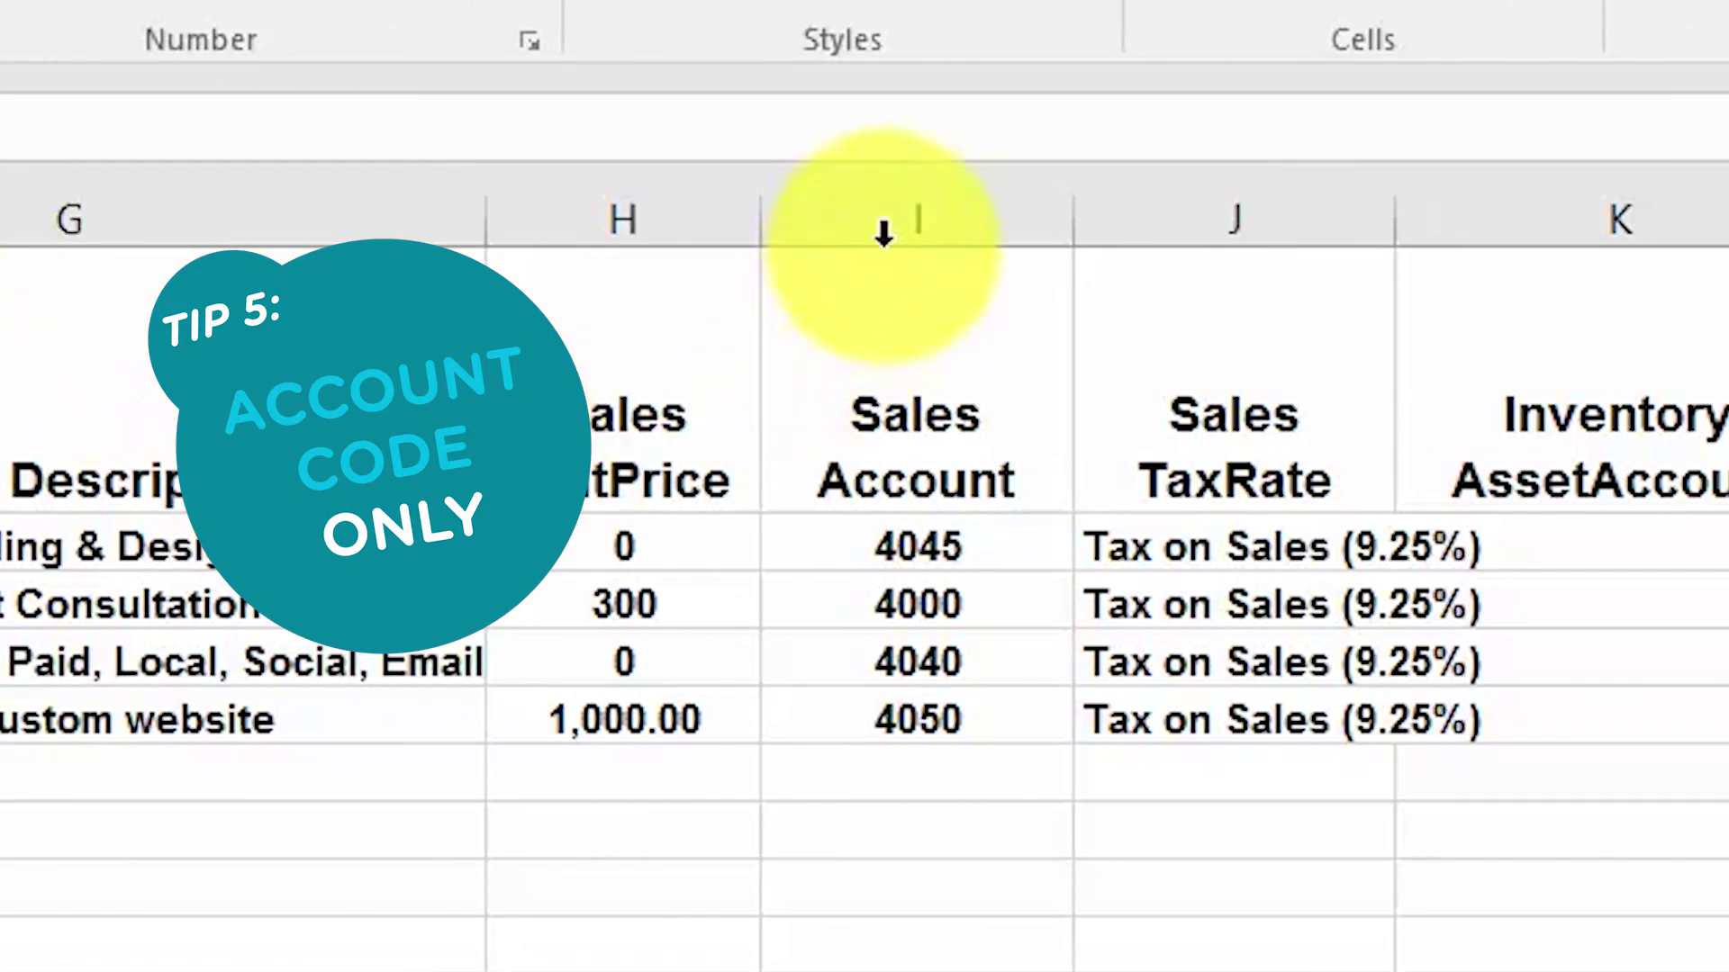
left_click(883, 233)
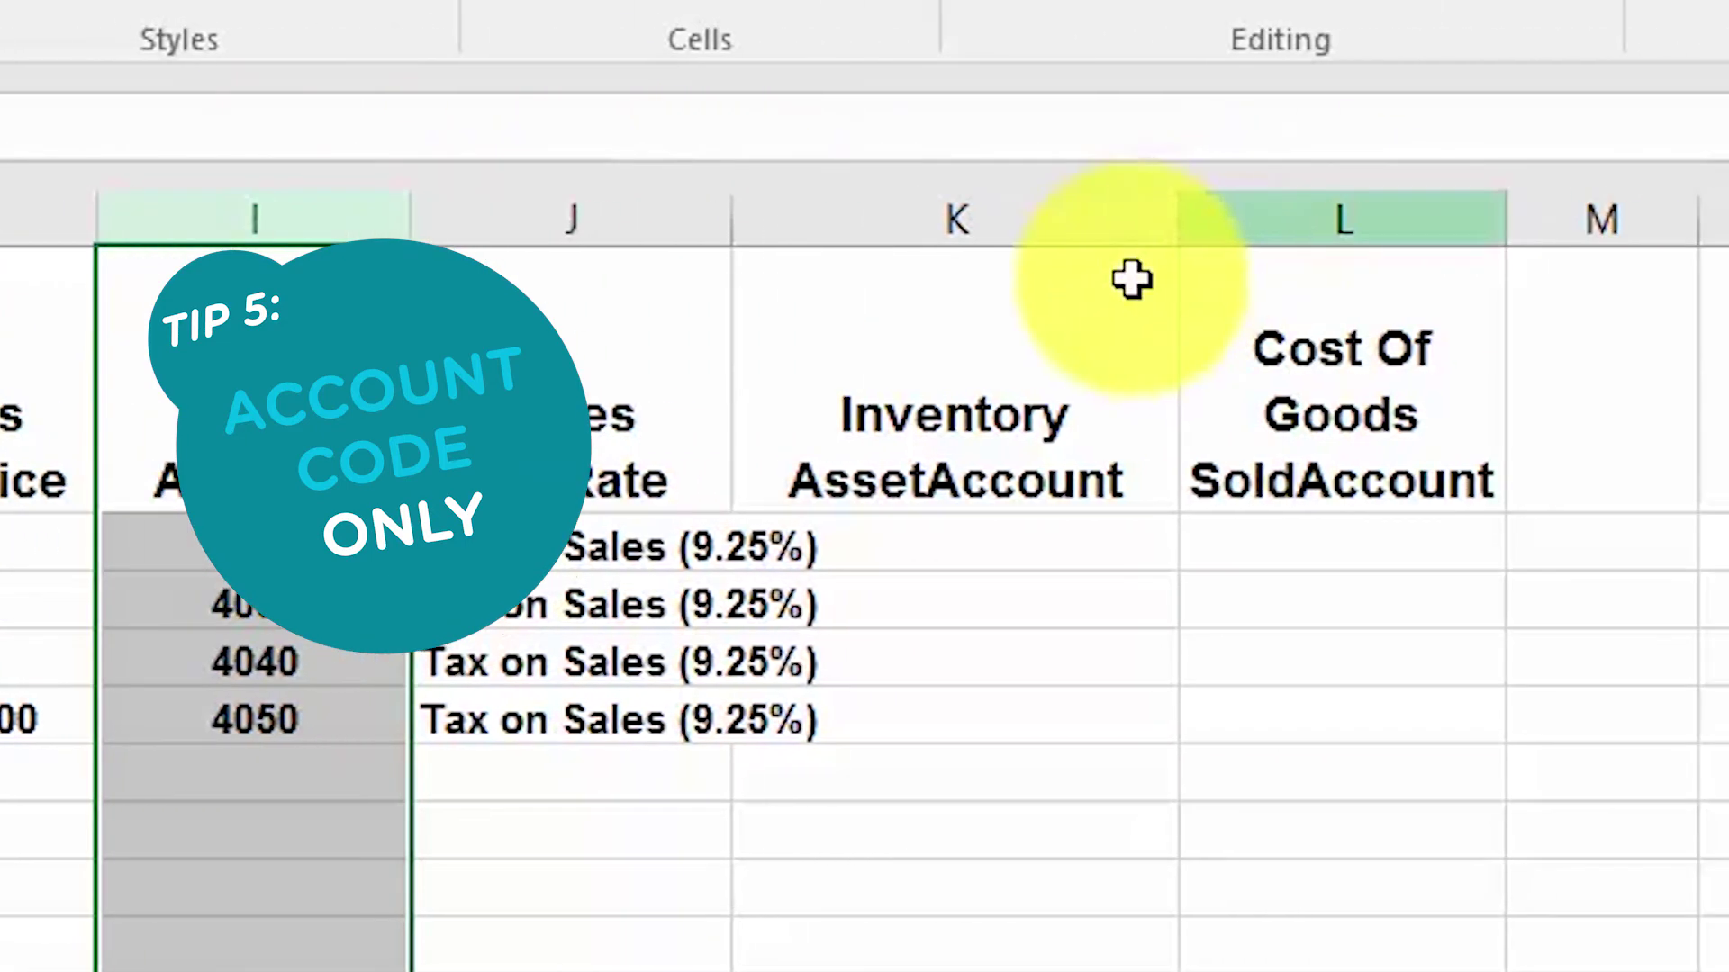
left_click(1066, 256)
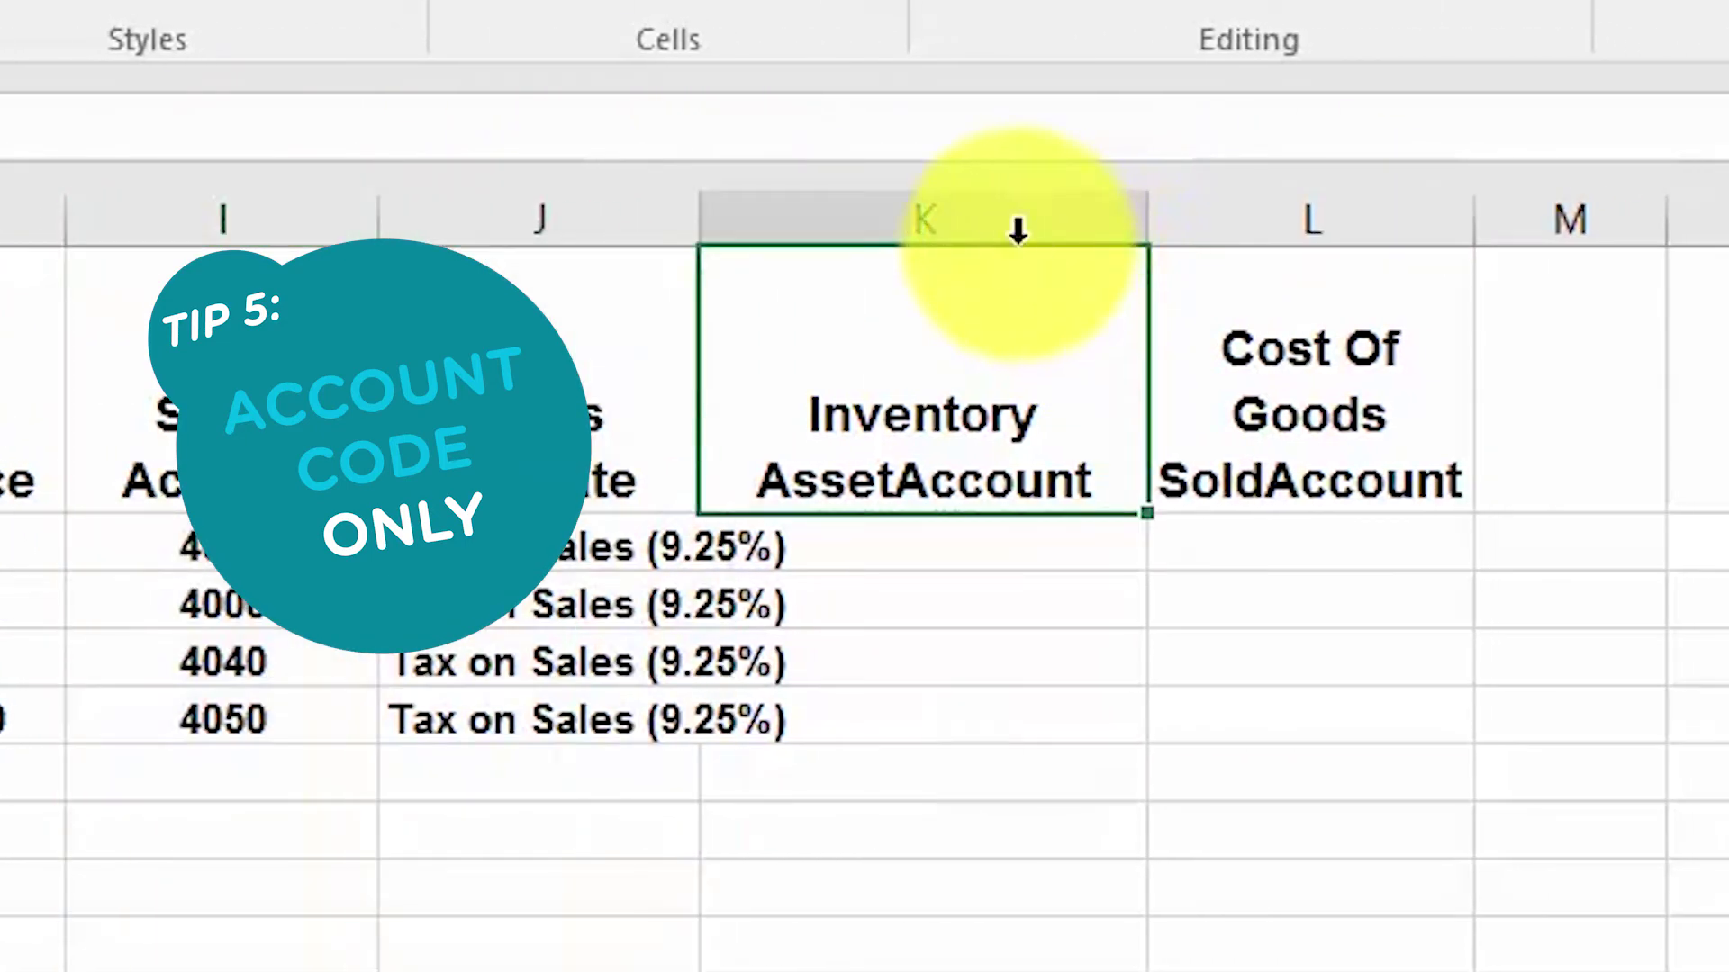
left_click(1017, 230)
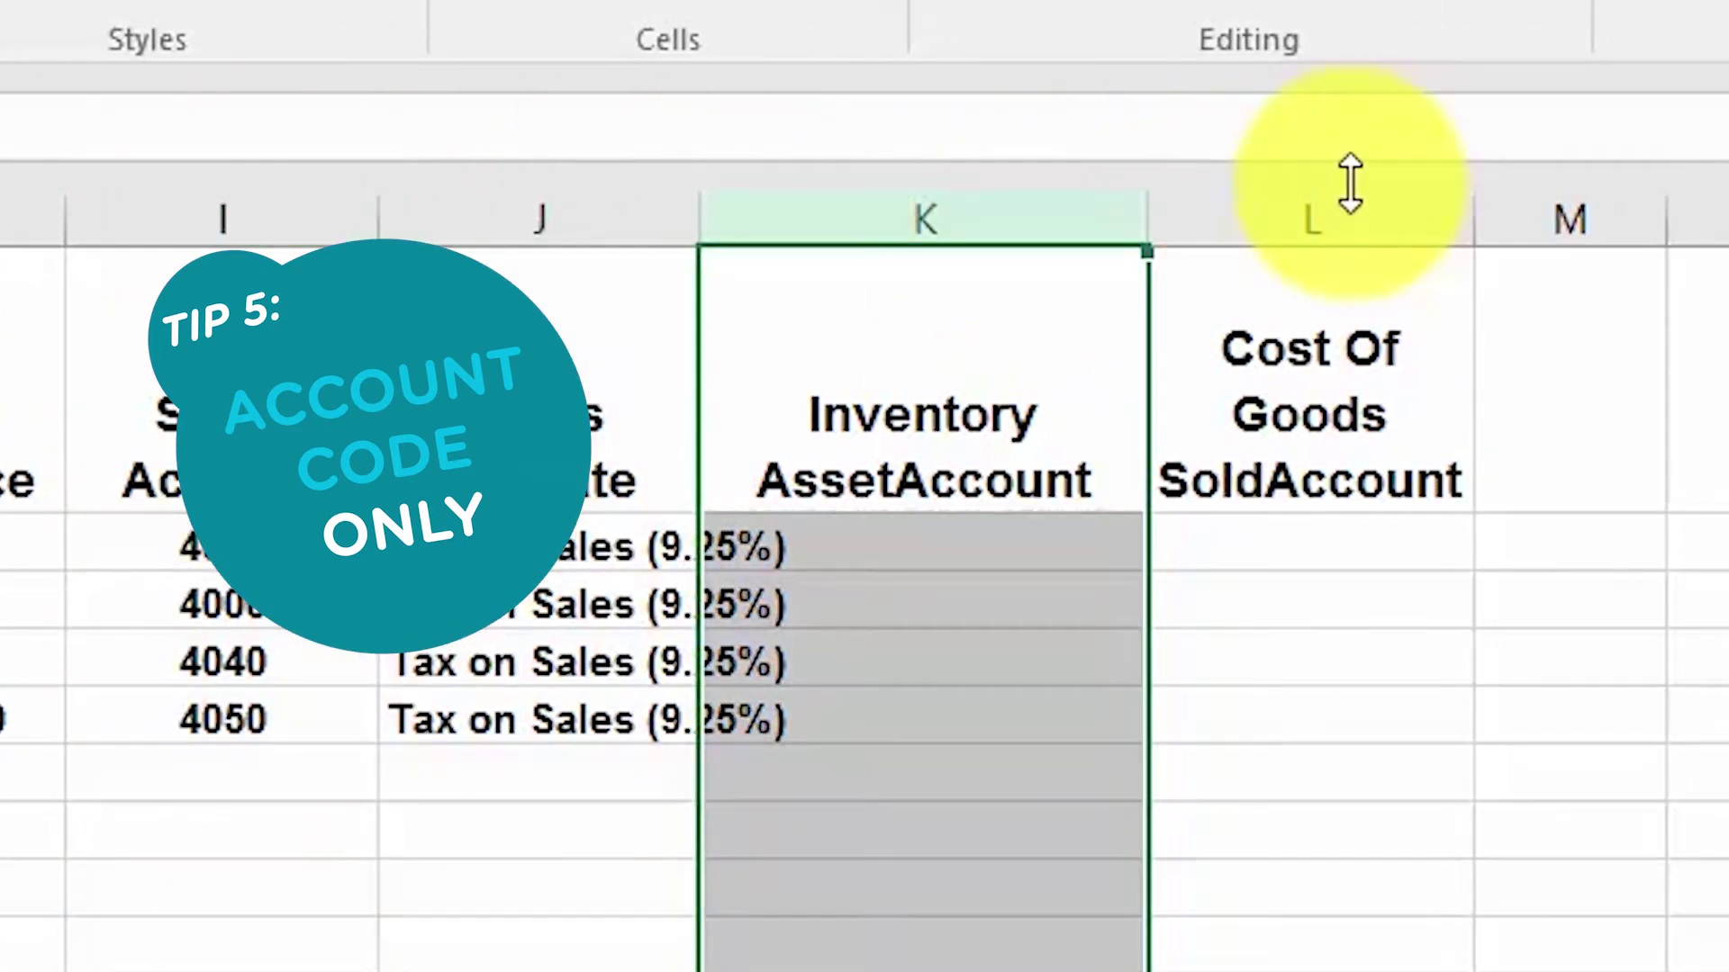
left_click(1344, 255)
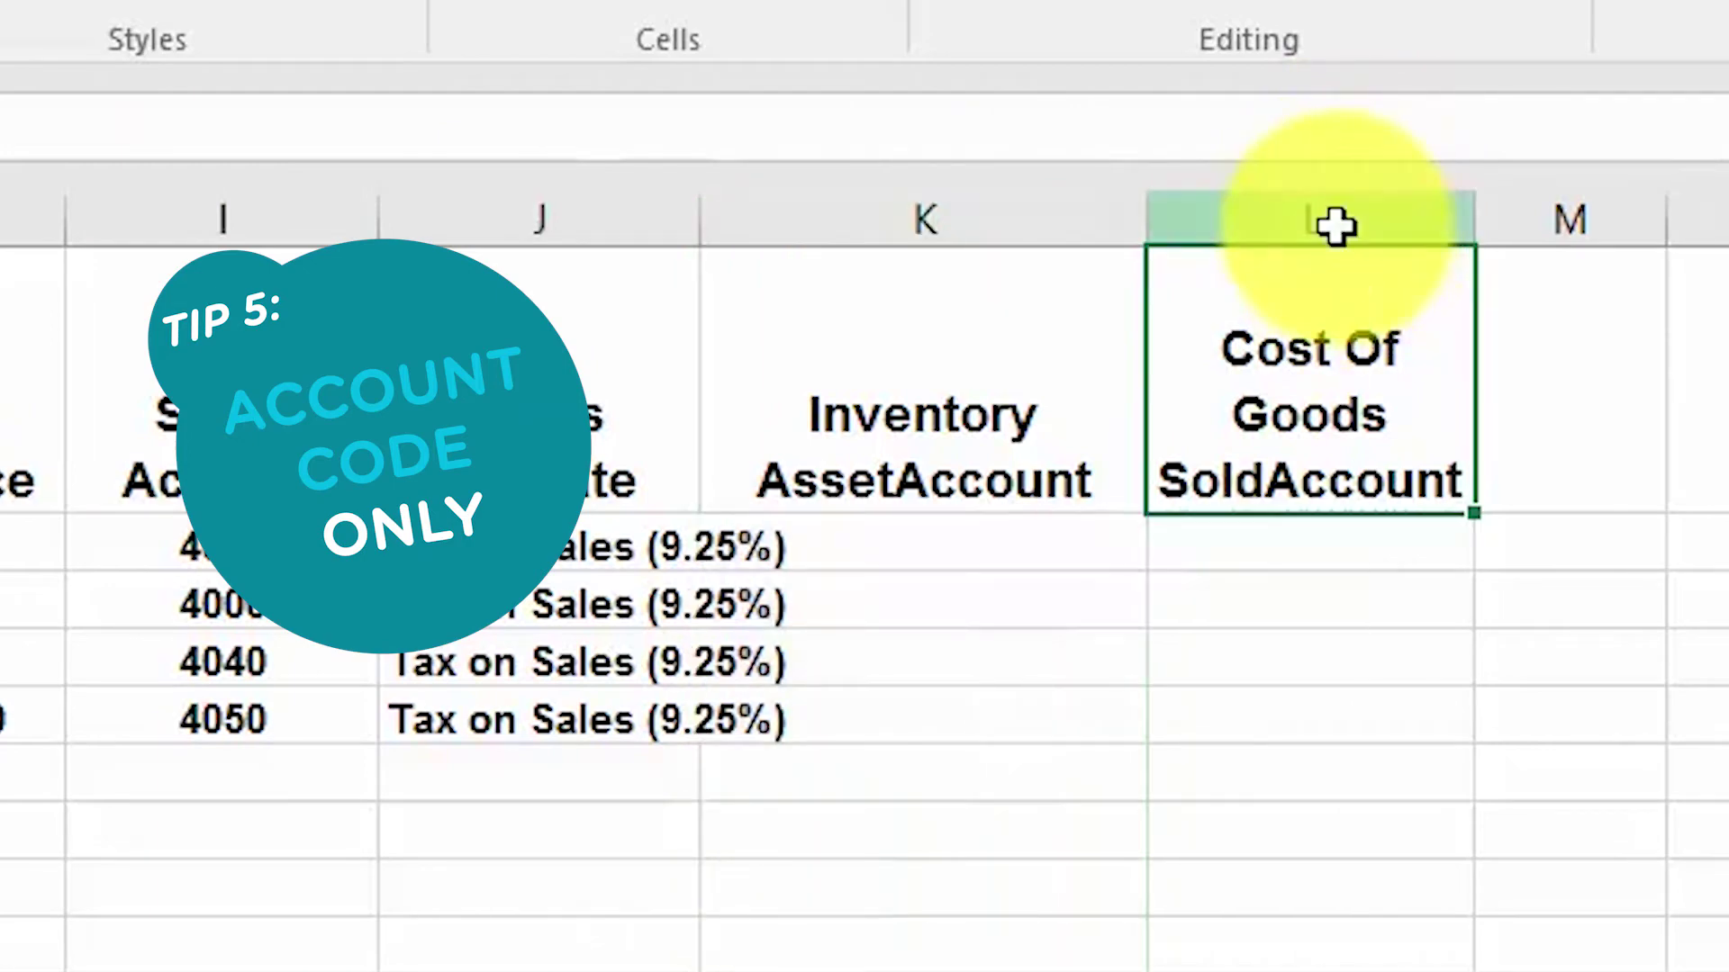
left_click(1334, 225)
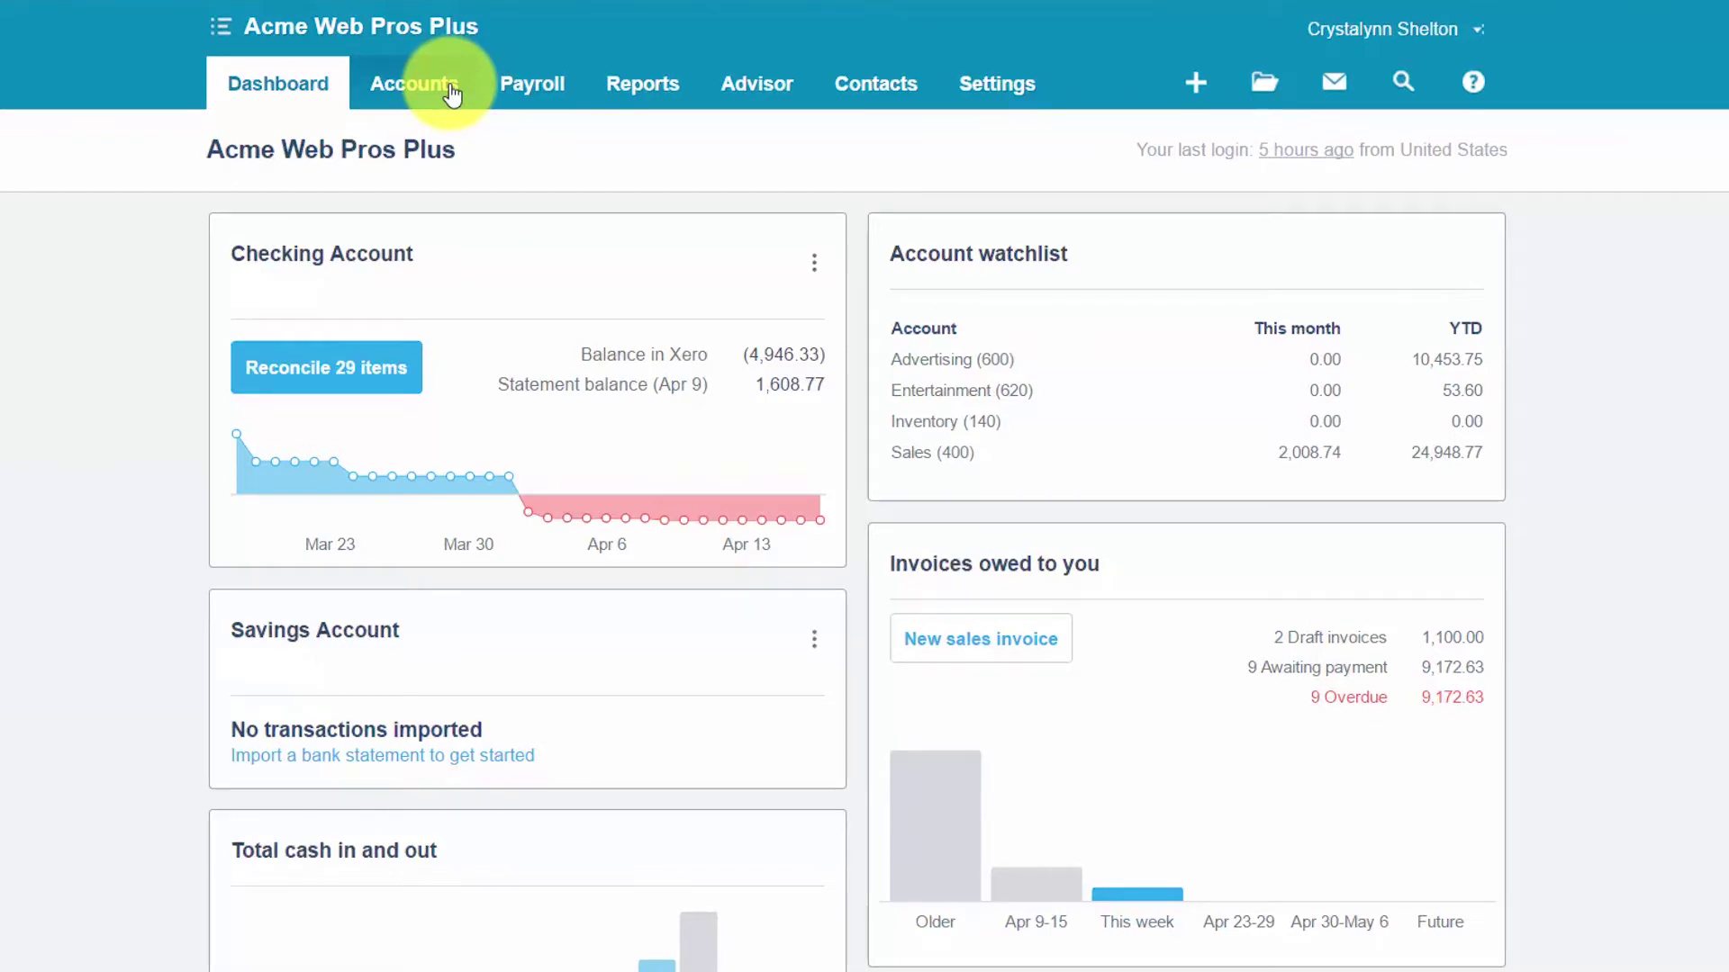
- Switch to Xero and open the import page for inventory items
left_click(450, 93)
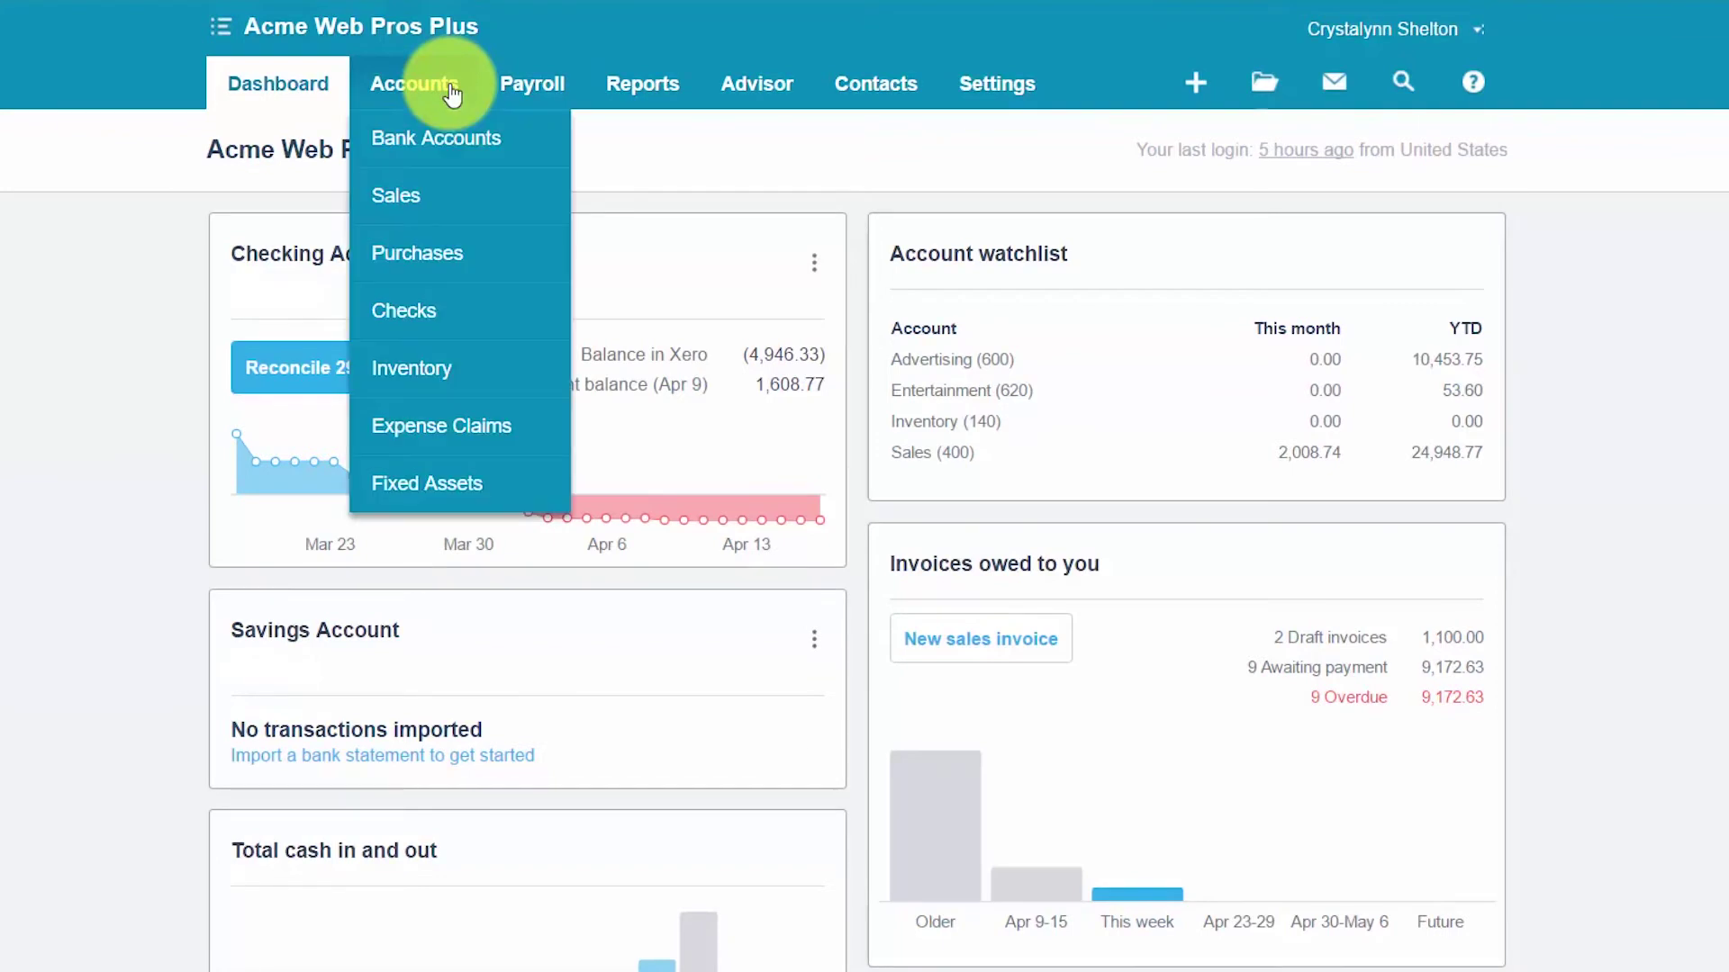
left_click(429, 374)
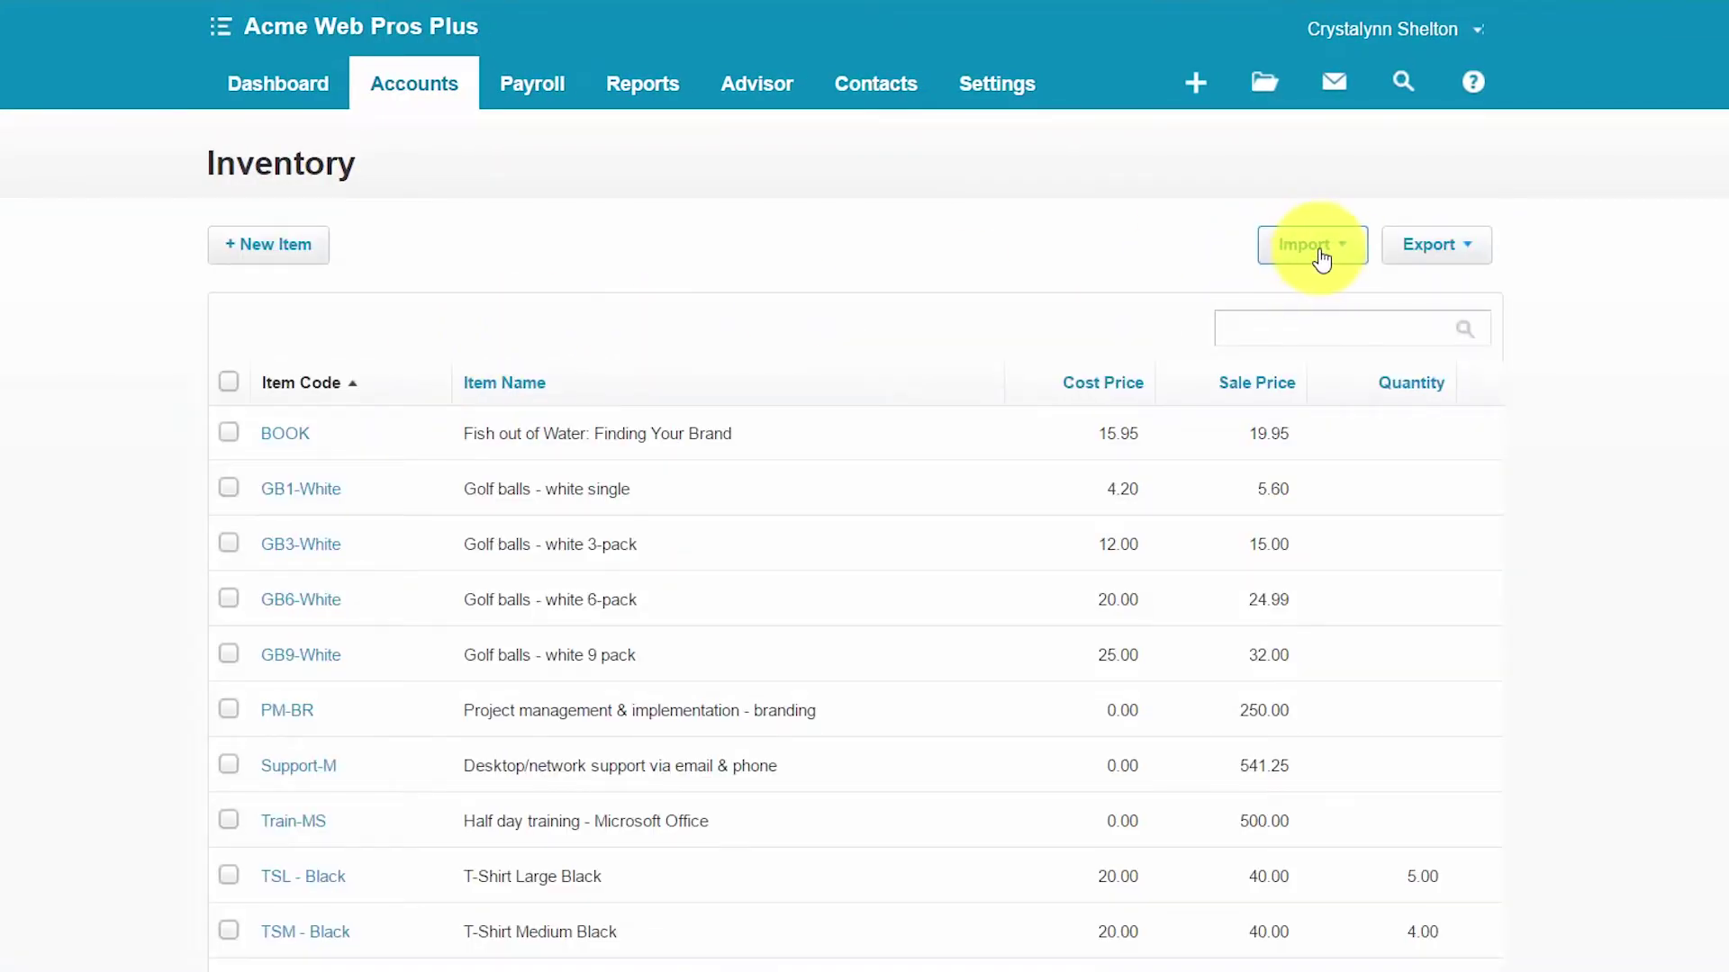
left_click(1298, 262)
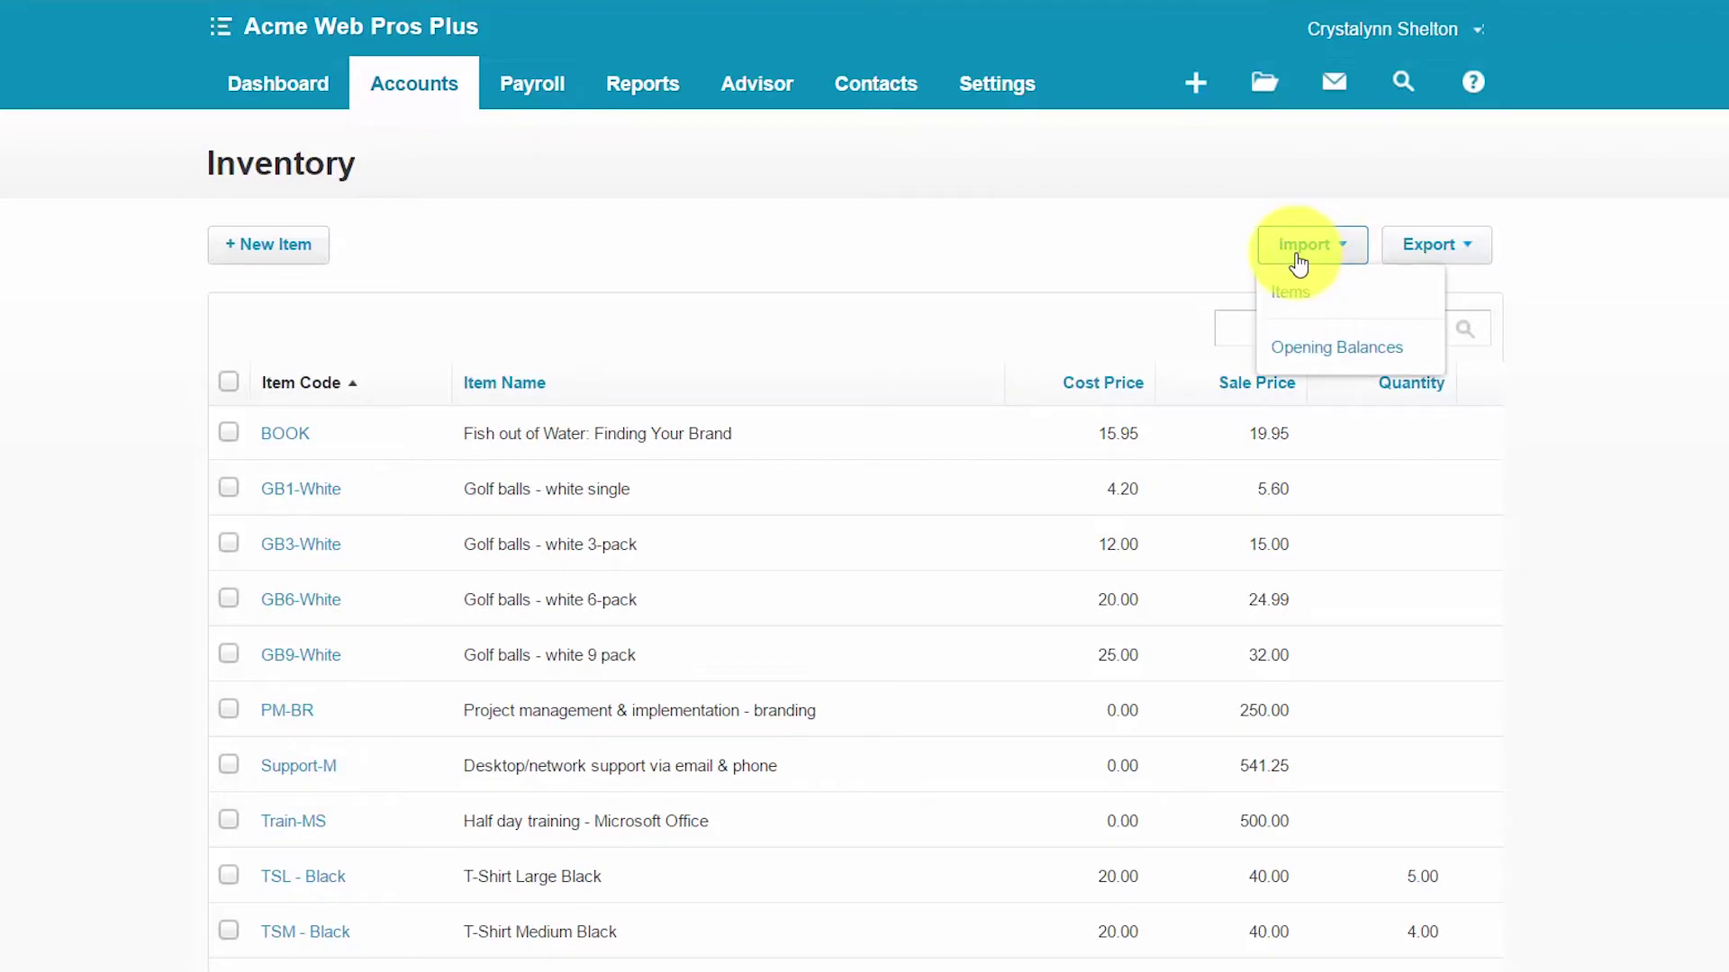
left_click(1291, 297)
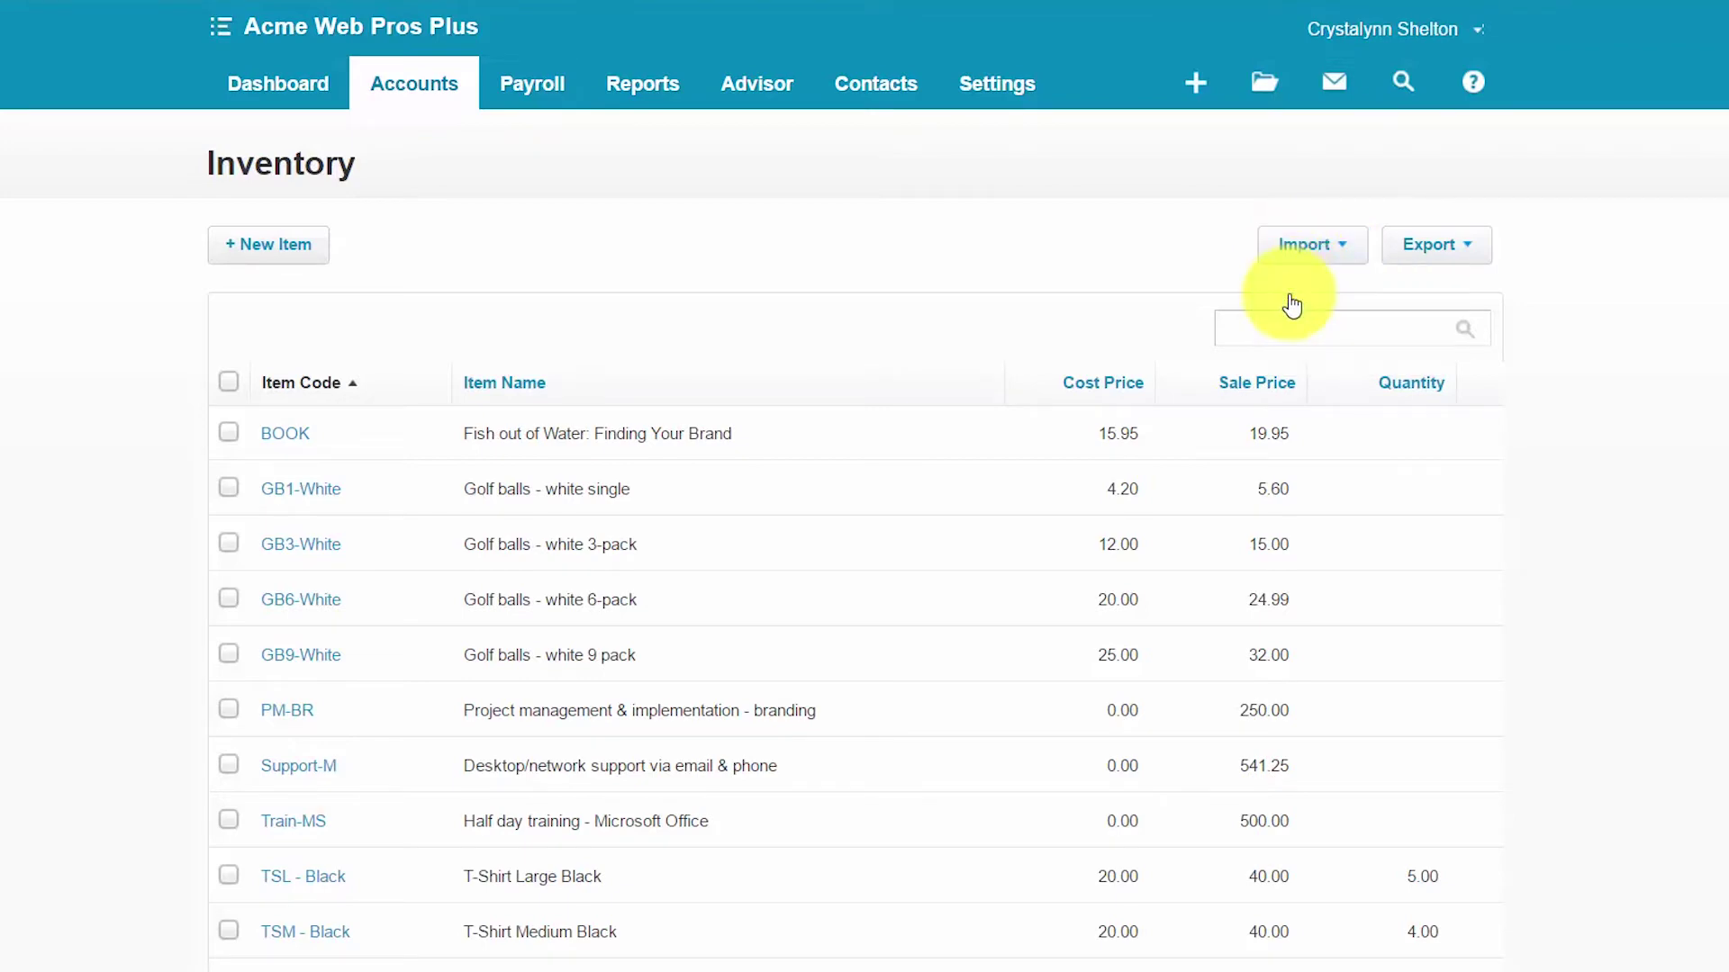
- Upload the updated InventoryItems CSV template file and complete the import of its items
scroll(595, 442, "down", 3)
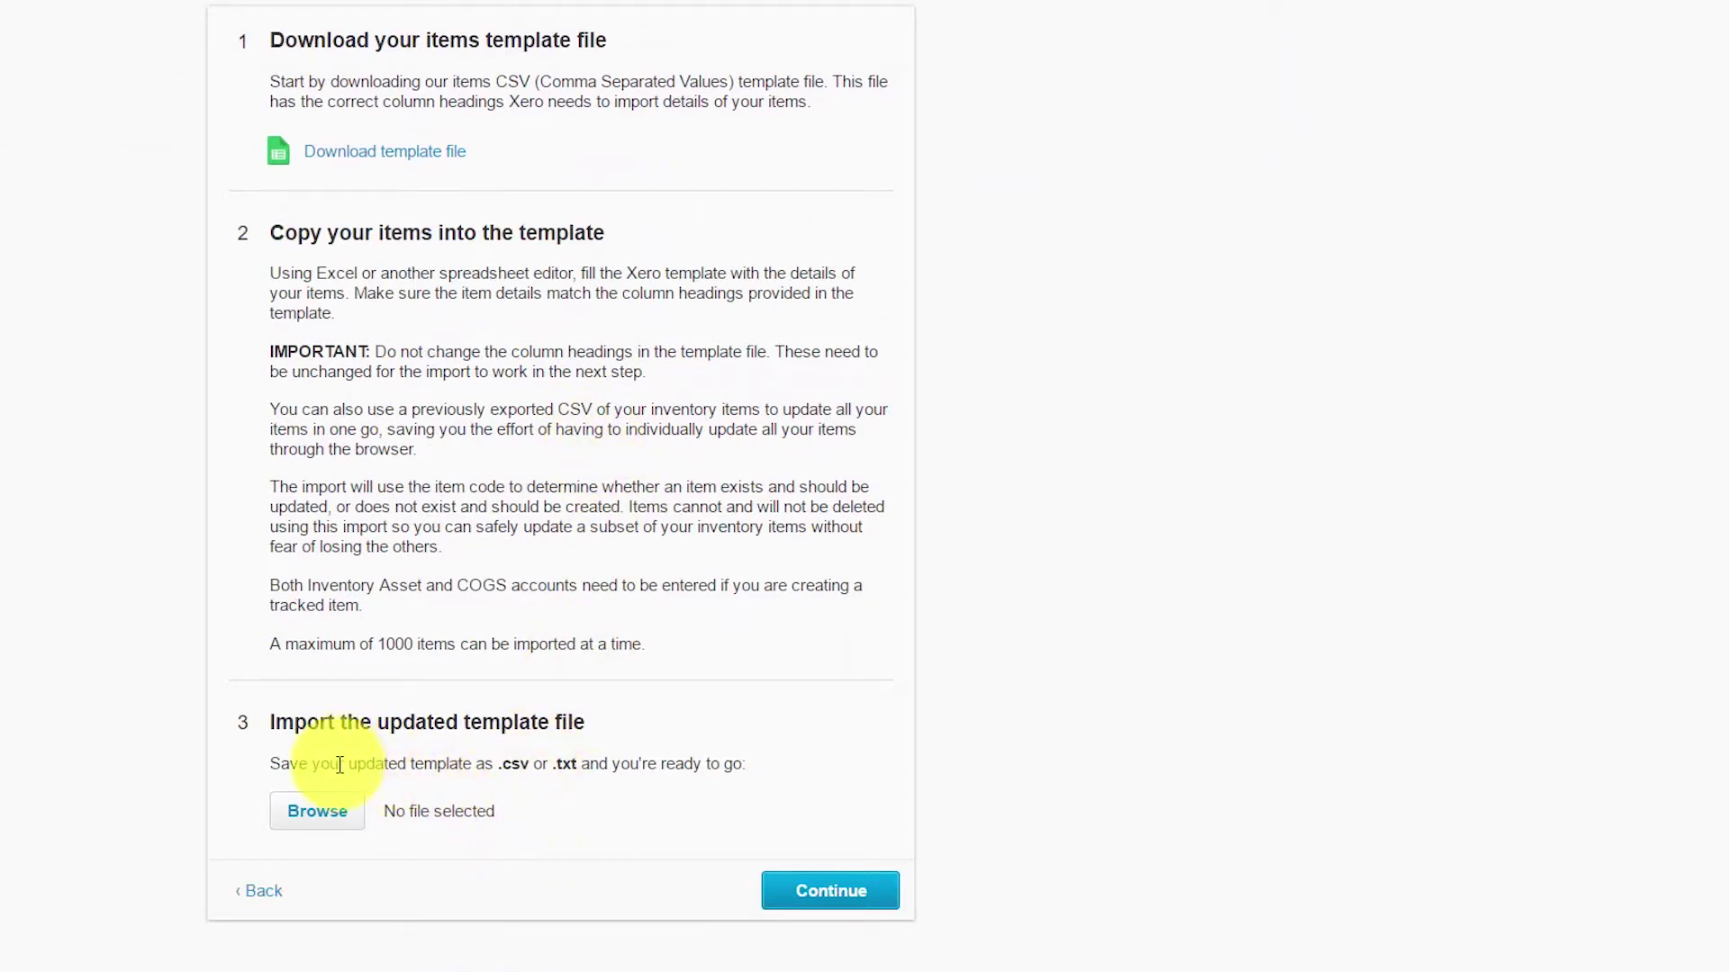
left_click(320, 811)
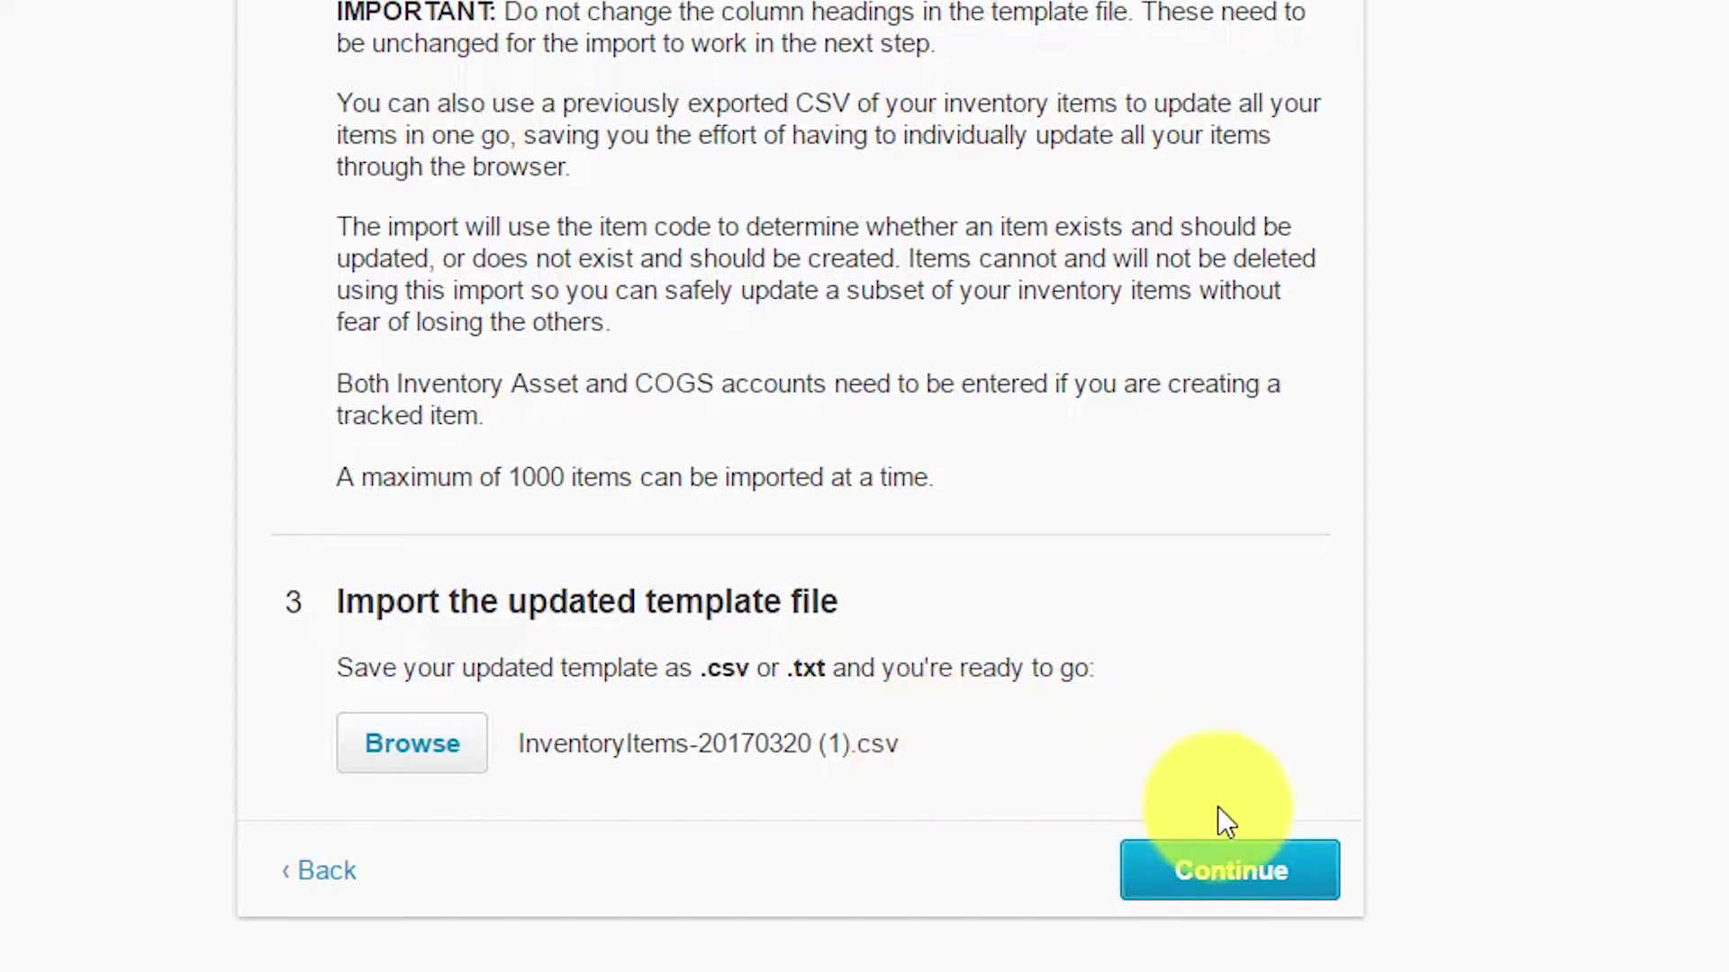
left_click(1242, 878)
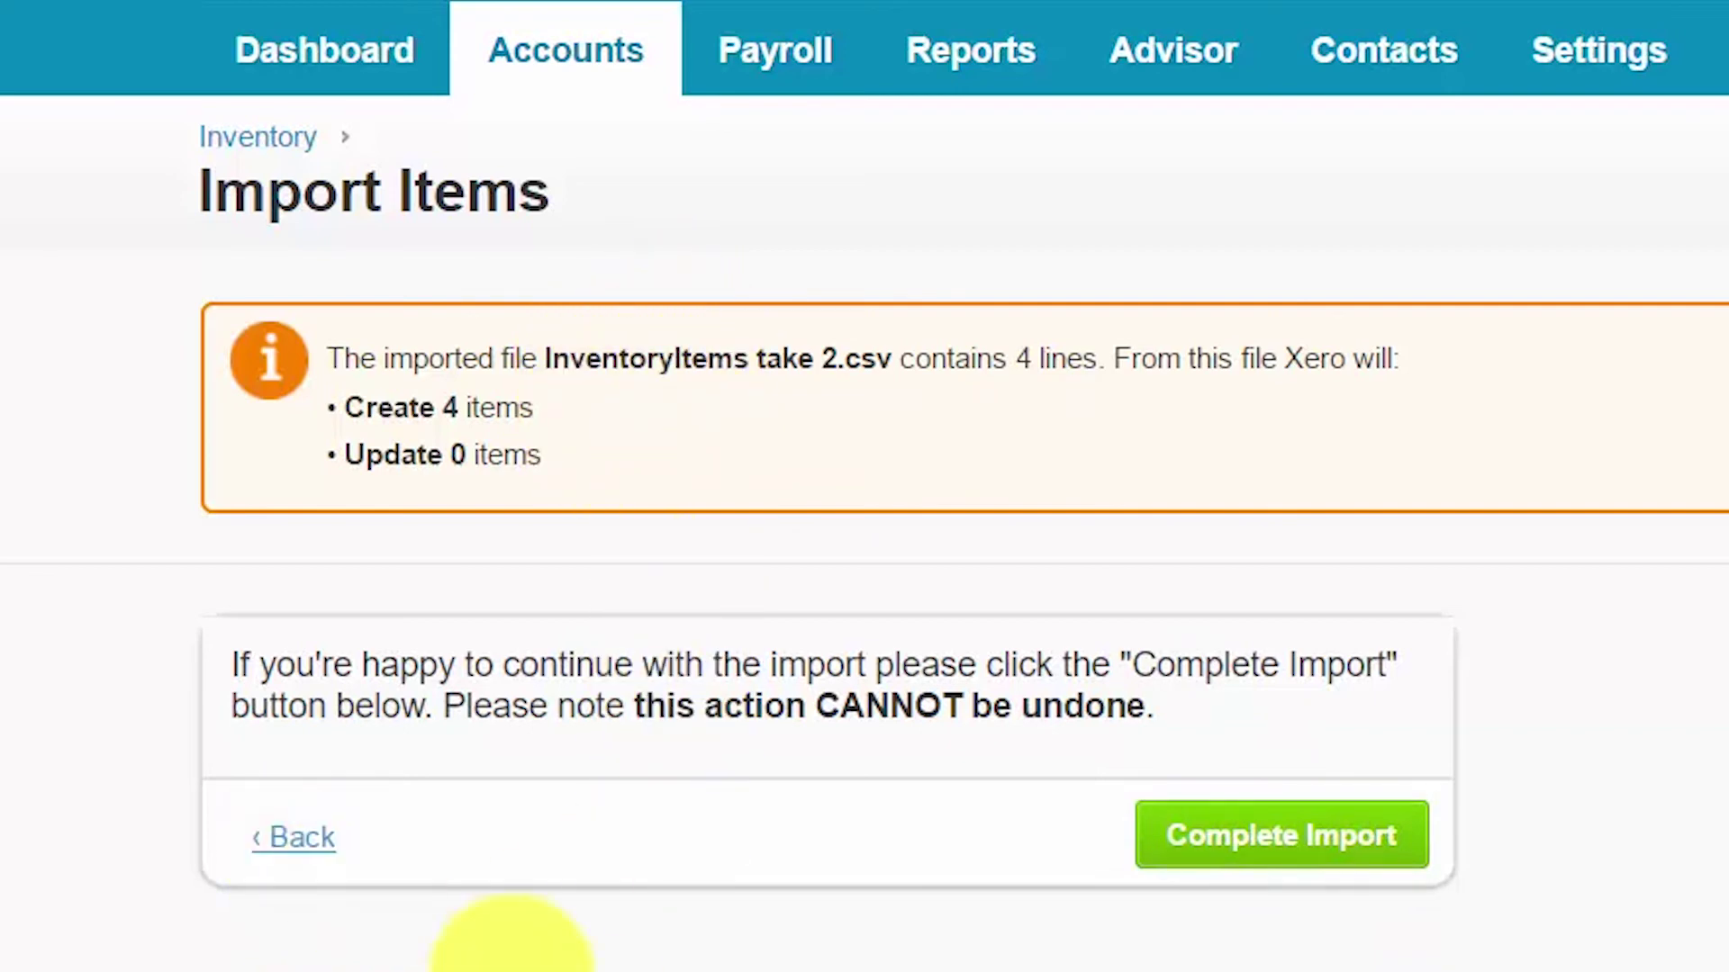
left_click(1214, 875)
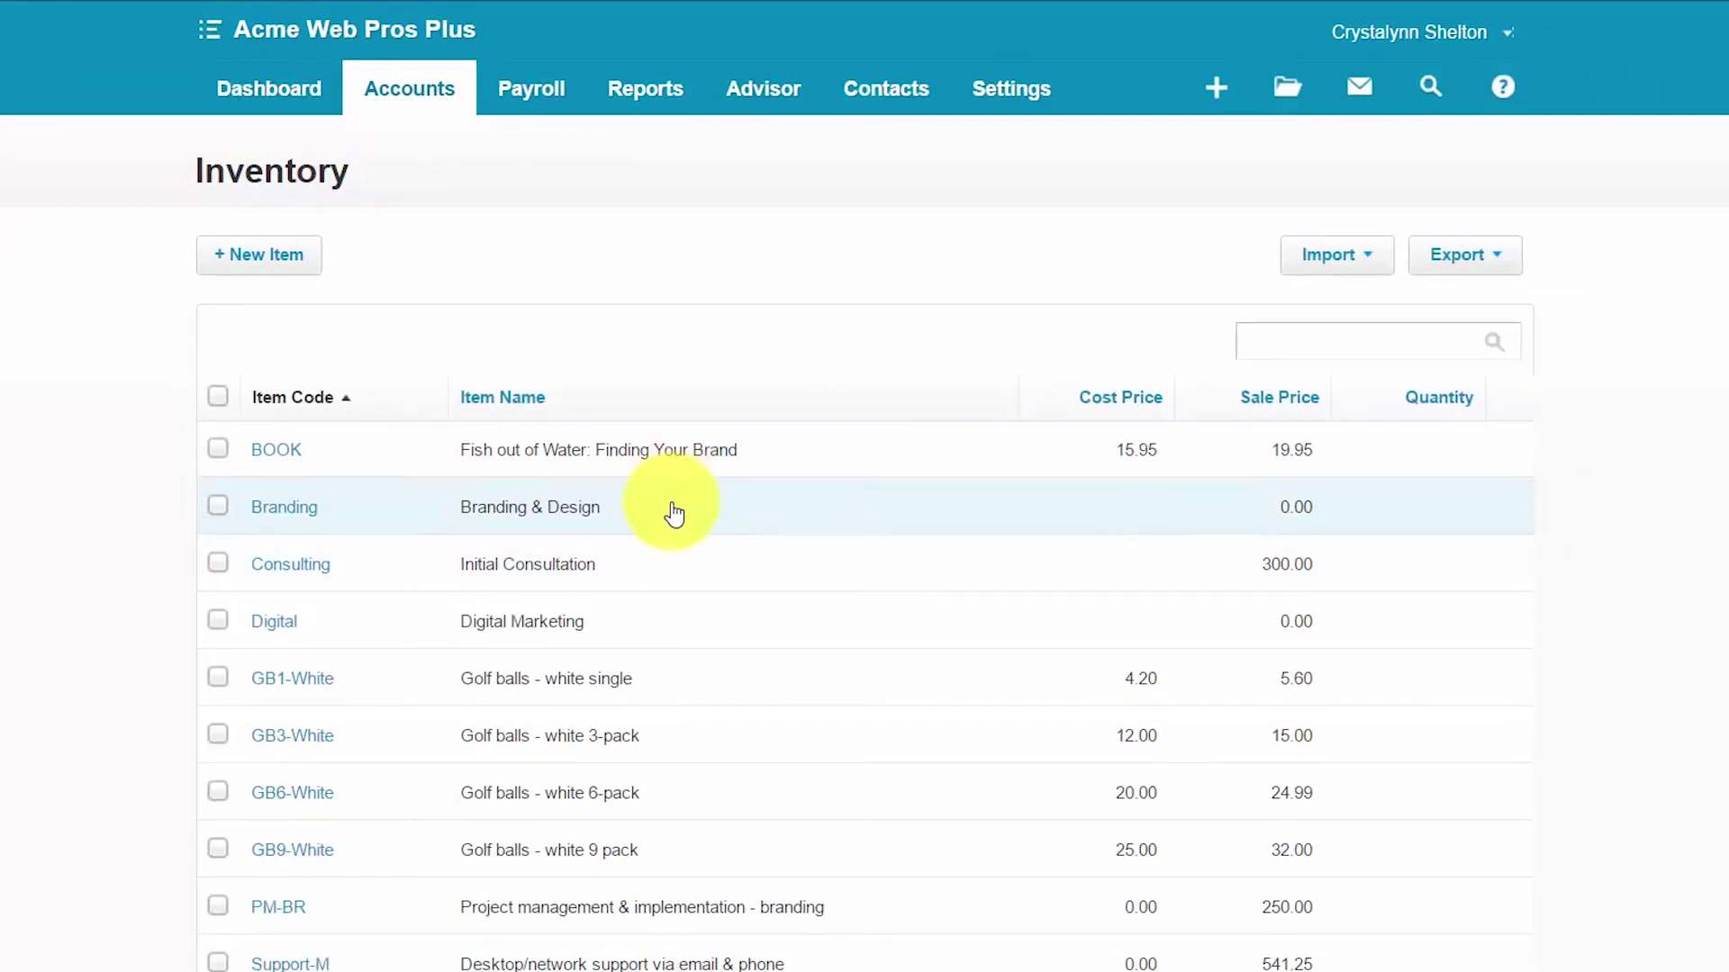
- Review the inventory list for the imported items and return to the organisation's dashboard
scroll(669, 508, "down", 4)
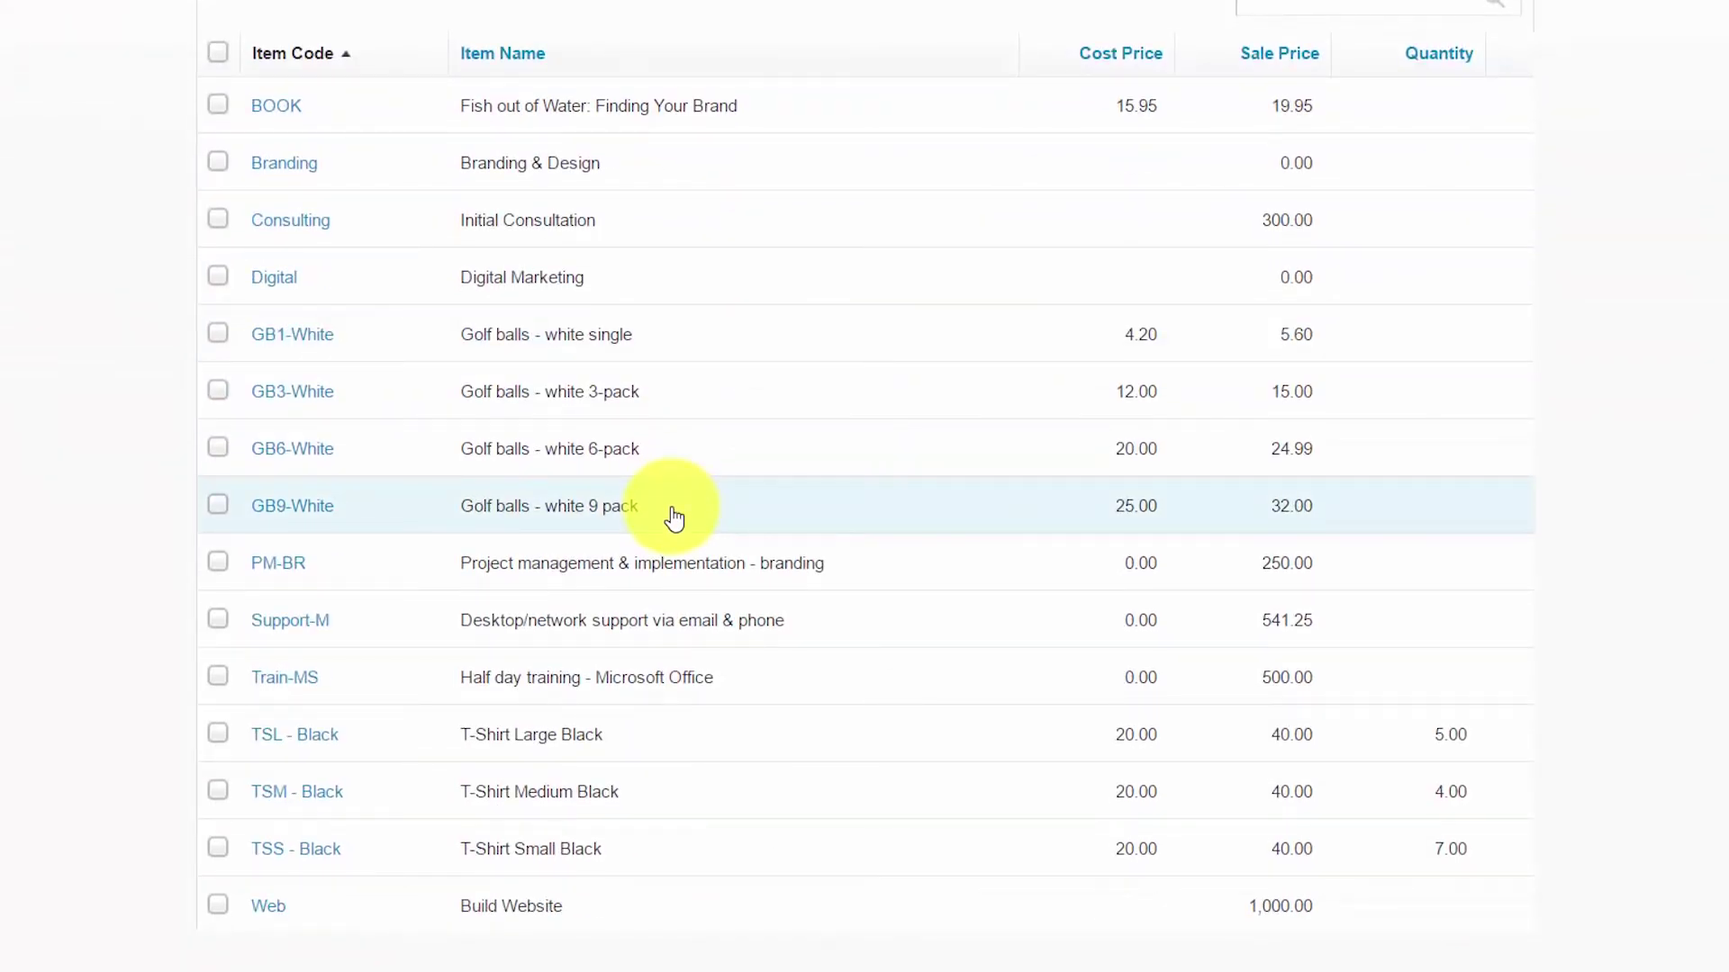
scroll(674, 517, "up", 4)
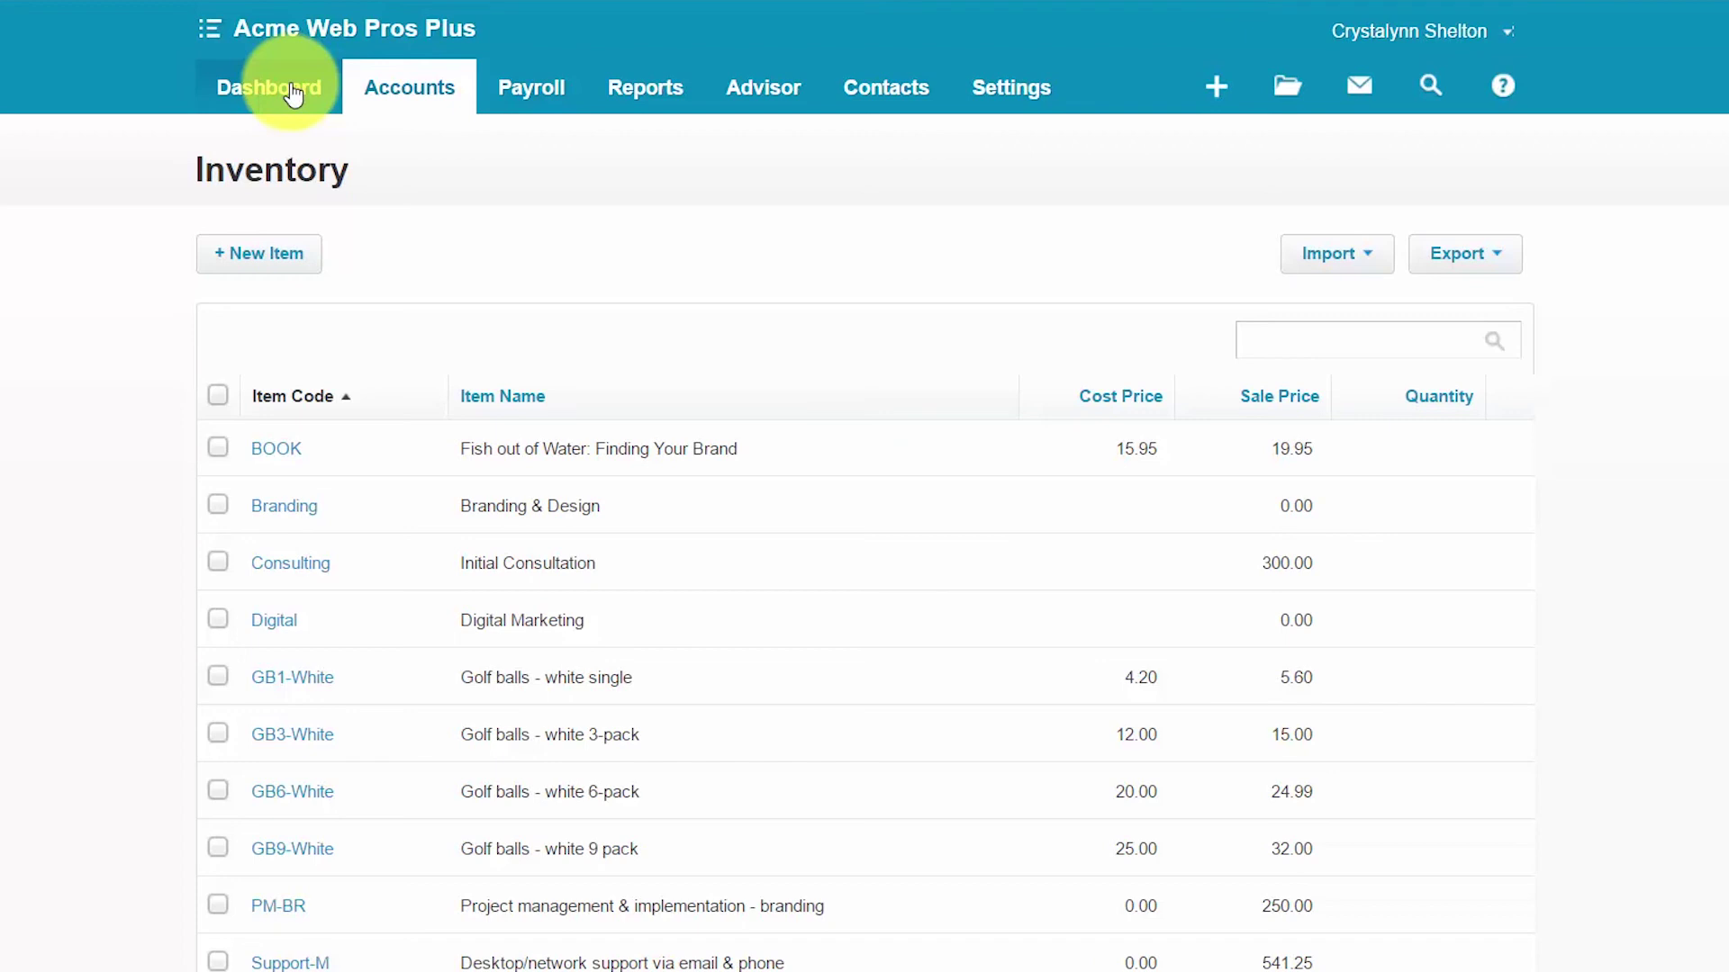
left_click(292, 93)
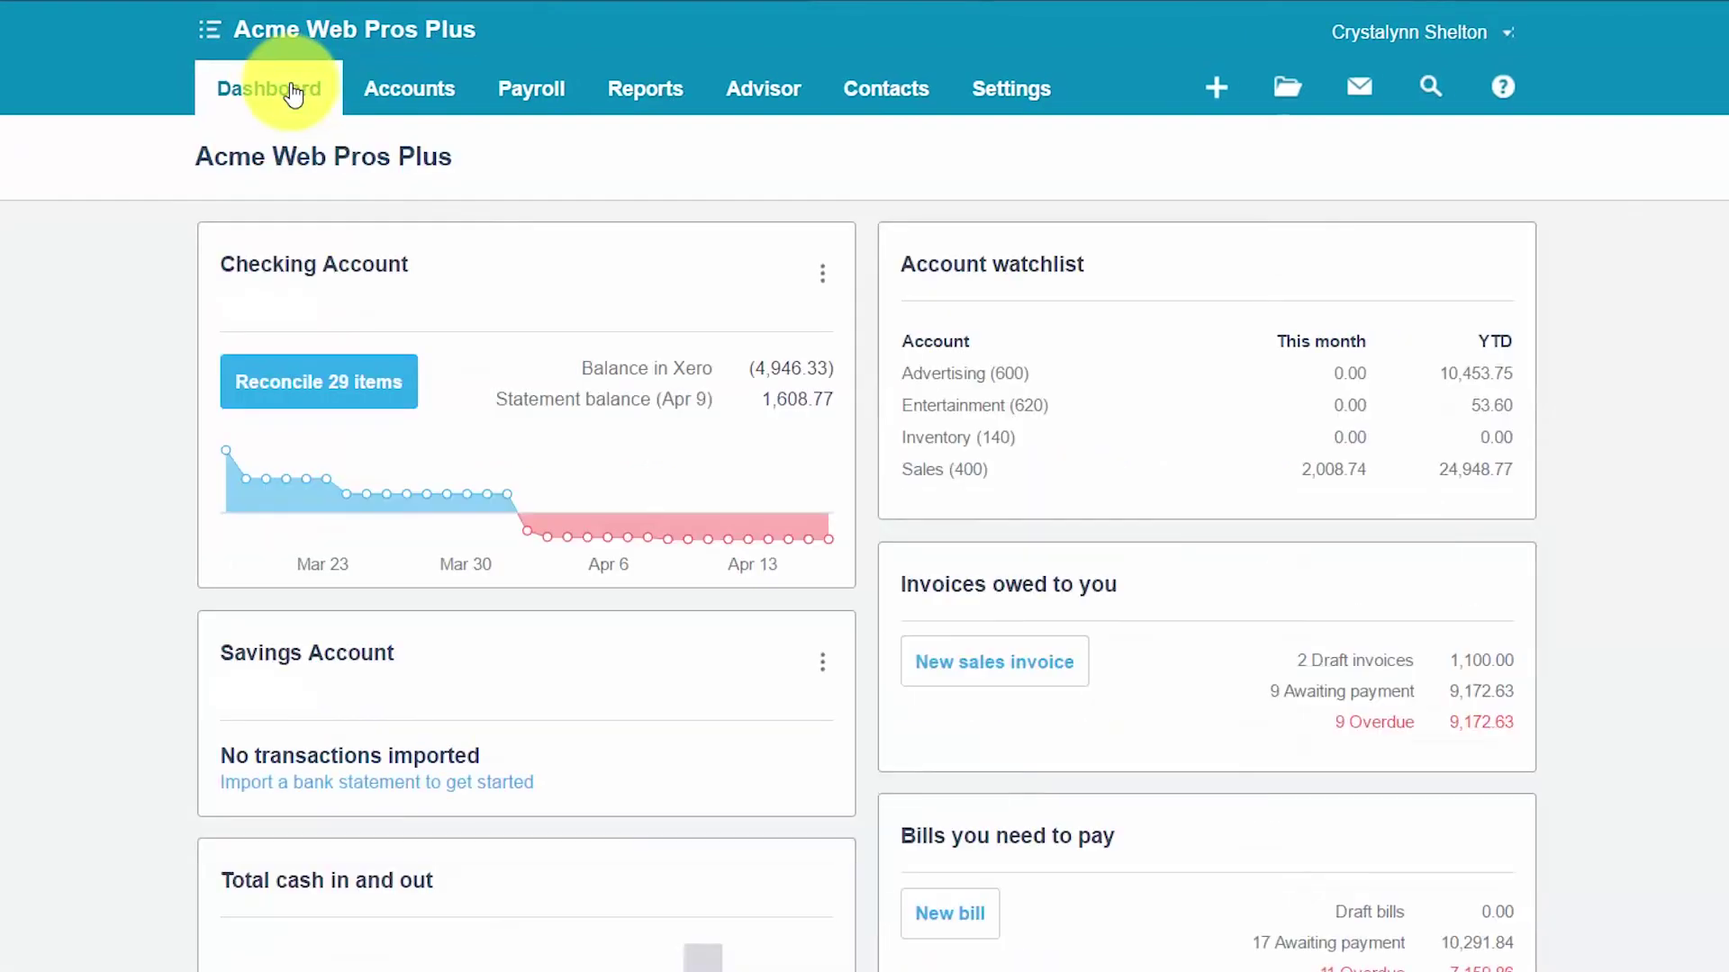